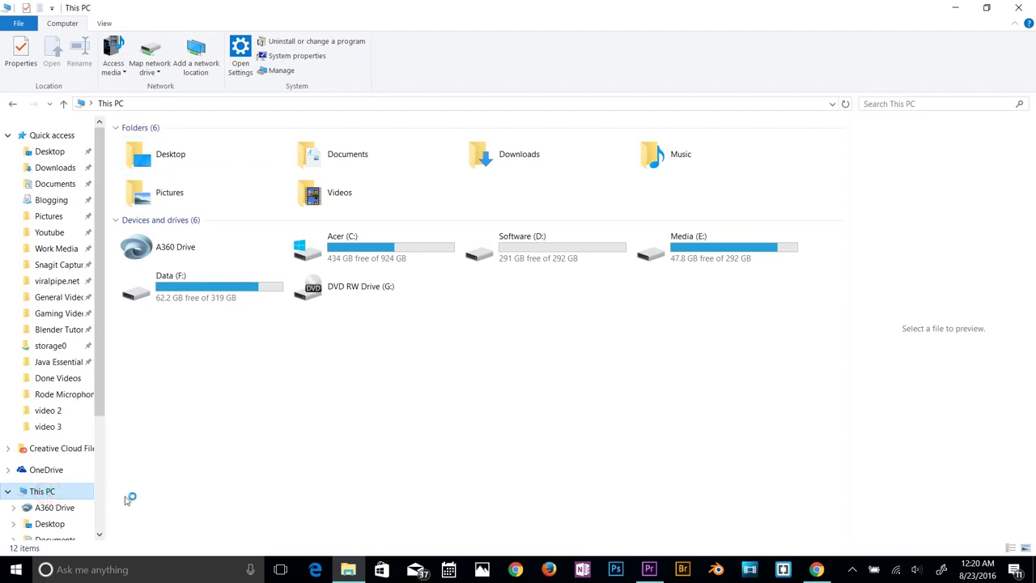
Check the computer's system type in the properties of This PC and close the System window.
{"action": "right_click", "coordinate": [522, 365]}
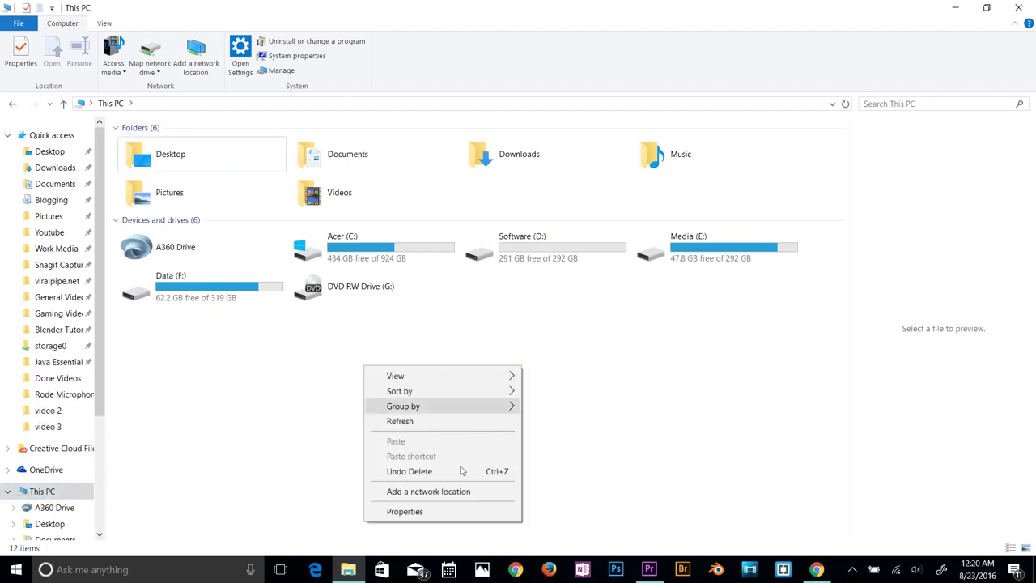
{"action": "left_click", "coordinate": [437, 512]}
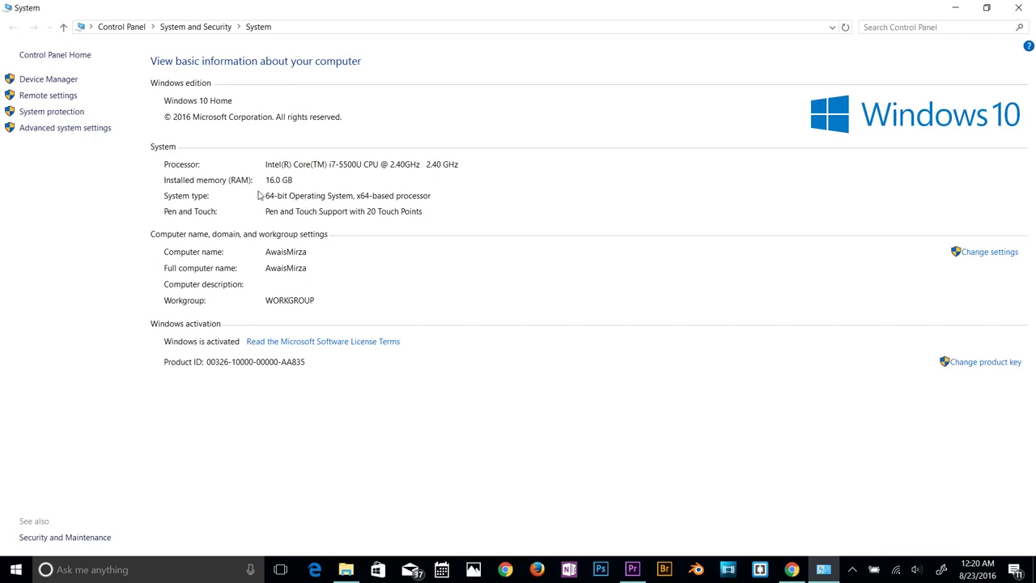
{"action": "left_click", "coordinate": [1018, 7]}
Start the downloaded jdk-8u101-windows-x64.exe installer from the Chrome downloads list and cancel its setup wizard.
{"action": "left_click", "coordinate": [815, 569]}
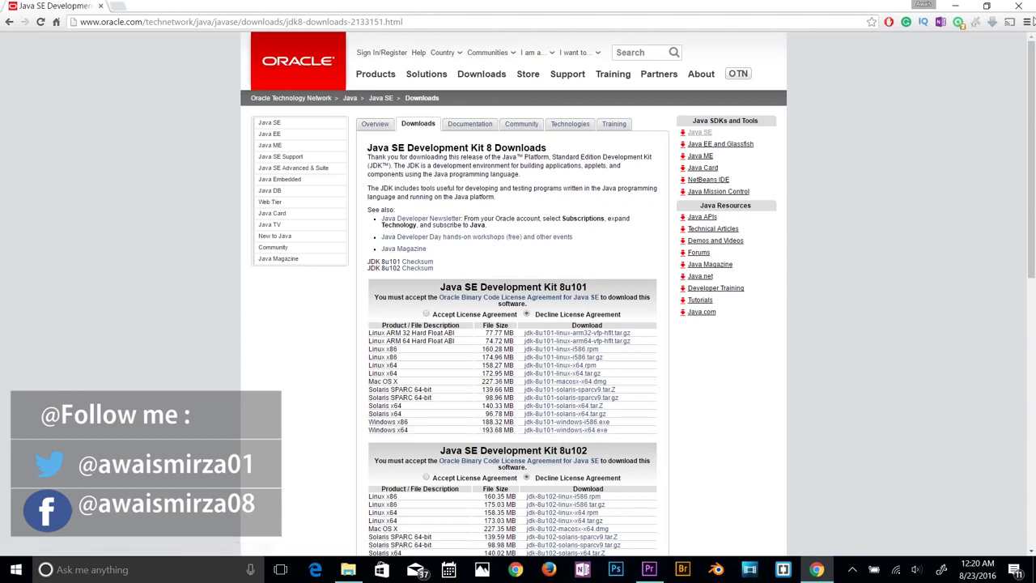
{"action": "left_click", "coordinate": [1028, 22]}
{"action": "left_click", "coordinate": [920, 103]}
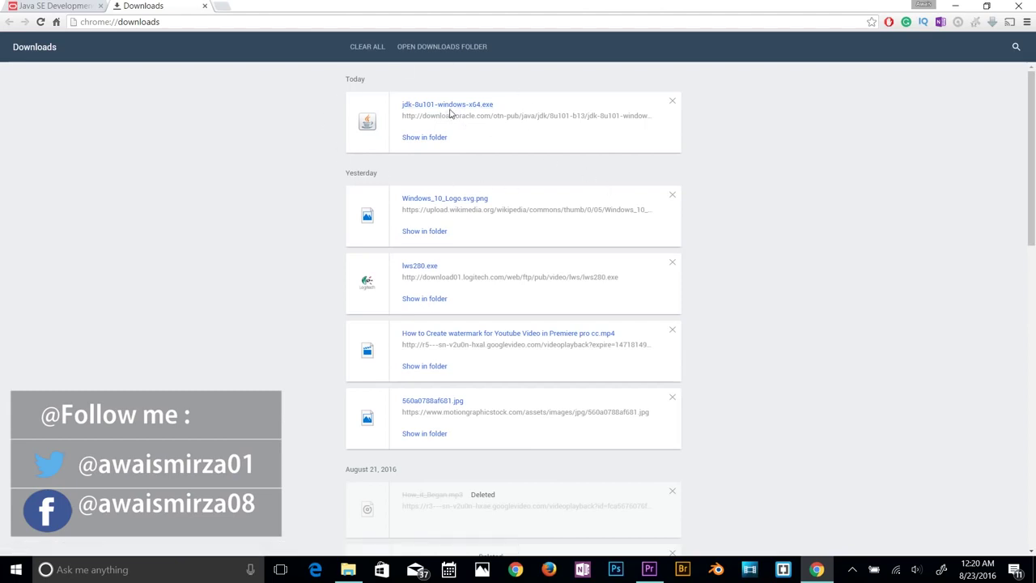
{"action": "left_click", "coordinate": [453, 111]}
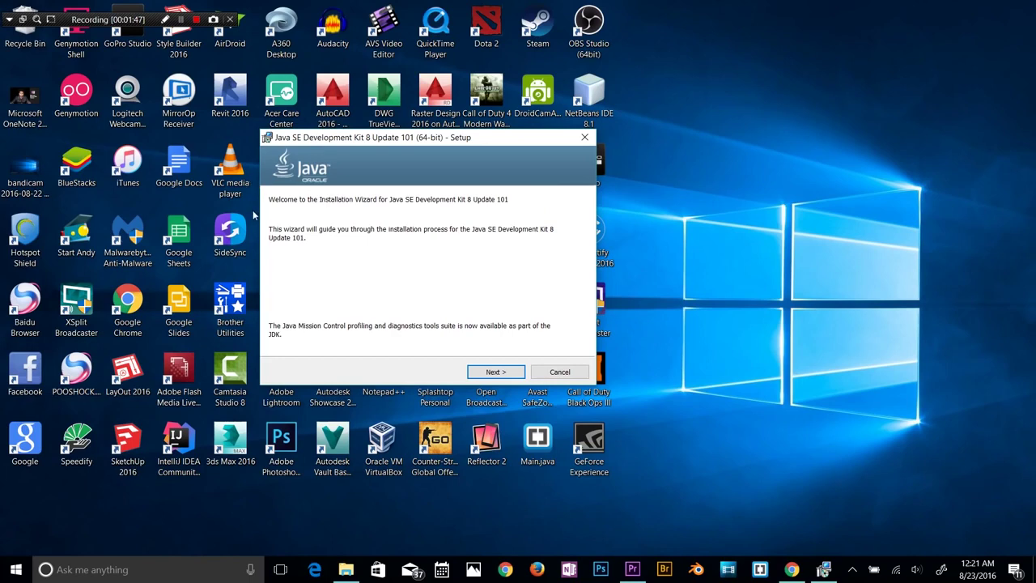
{"action": "left_click", "coordinate": [558, 370]}
{"action": "left_click", "coordinate": [493, 304]}
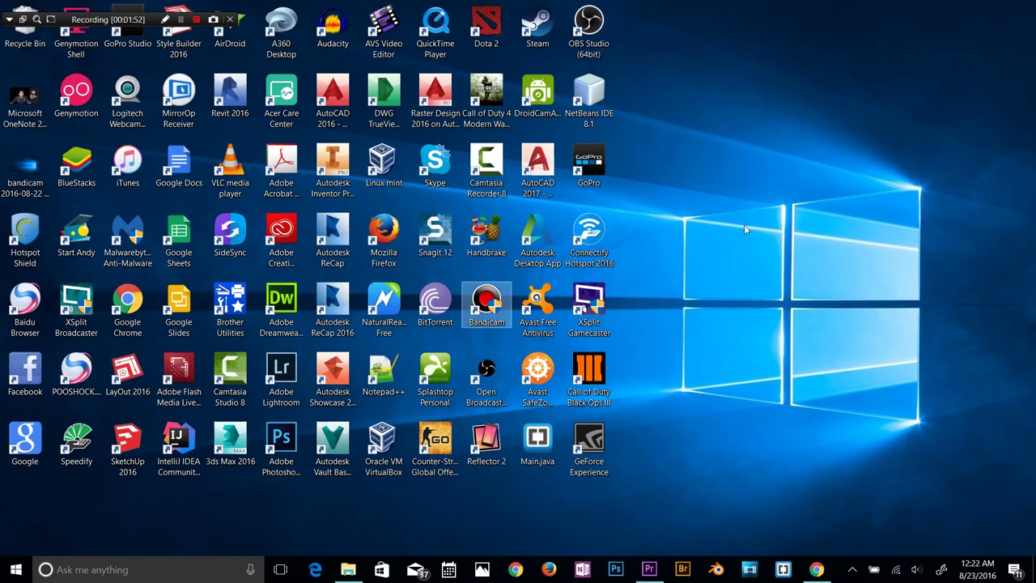
Find the system environment variables in Control Panel by searching for "envi" and open the Environment Variables dialog.
{"action": "left_click", "coordinate": [142, 569]}
{"action": "type", "text": "con"}
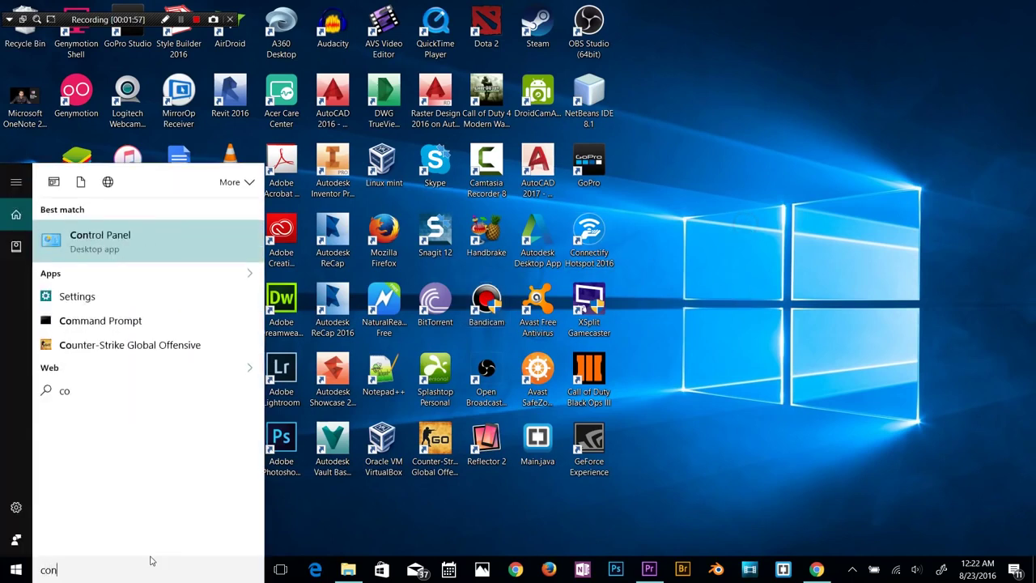
{"action": "key", "text": "Escape"}
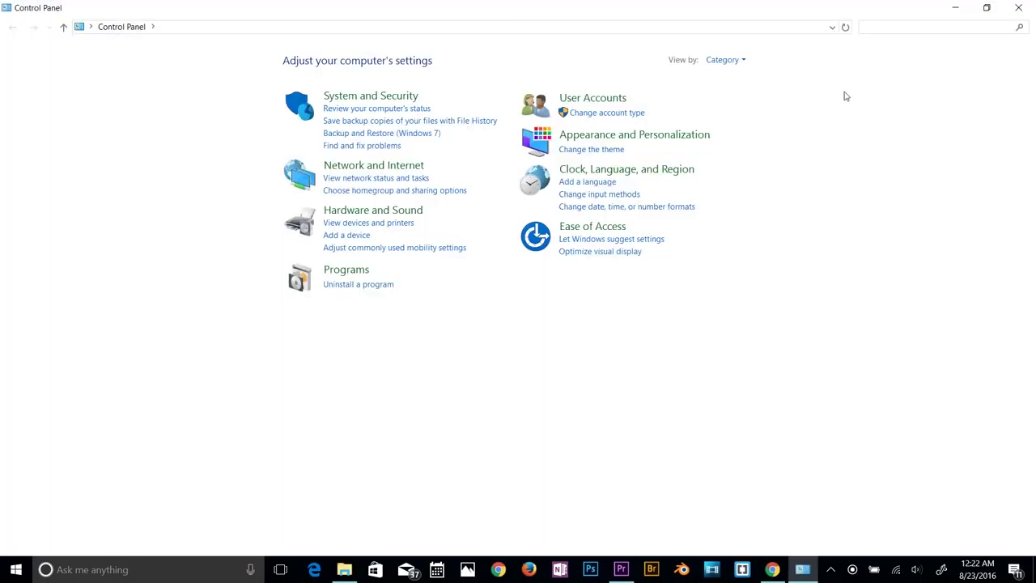
{"action": "left_click", "coordinate": [895, 30]}
{"action": "type", "text": "envi"}
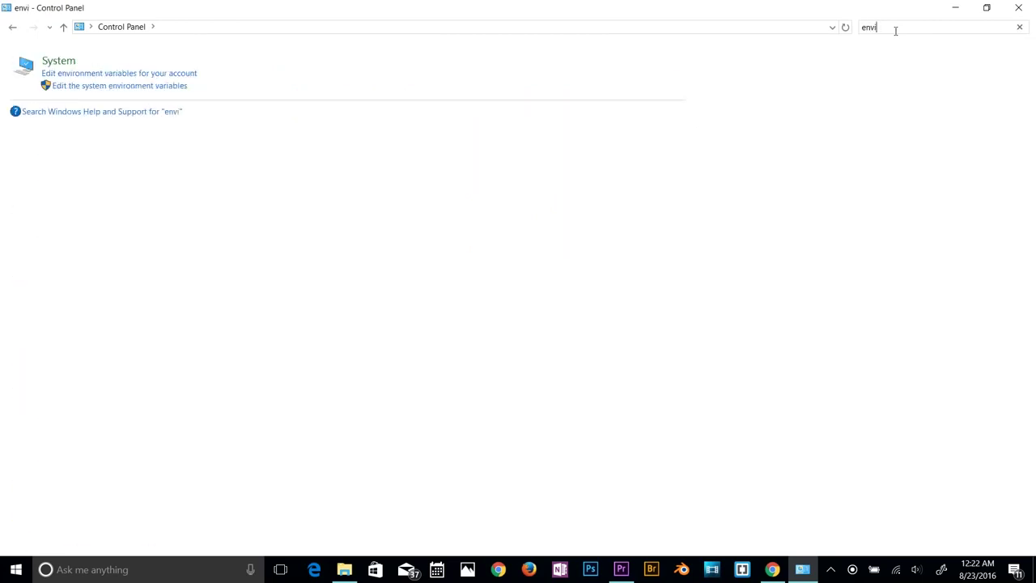
{"action": "left_click", "coordinate": [104, 87]}
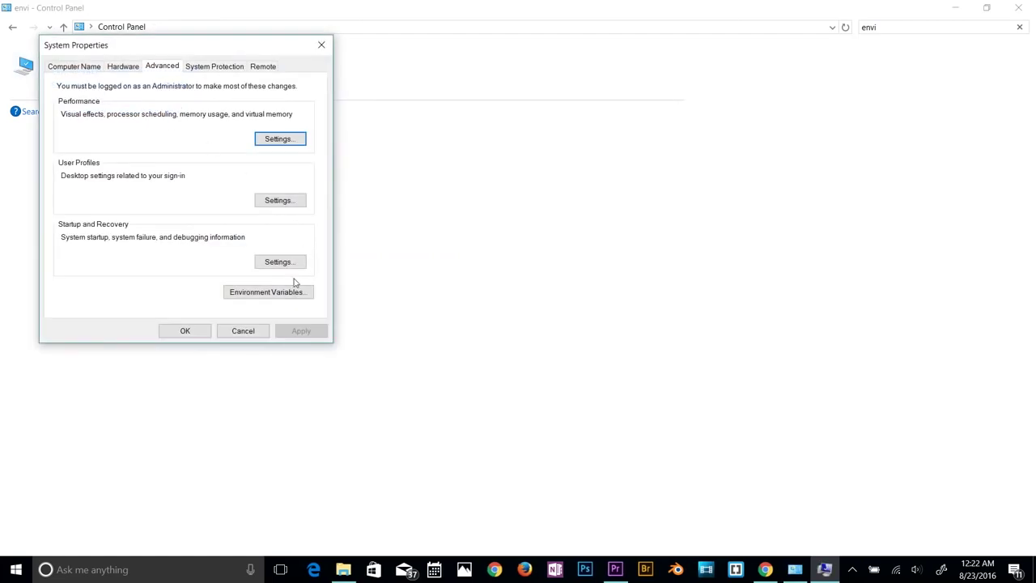
{"action": "left_click", "coordinate": [270, 293]}
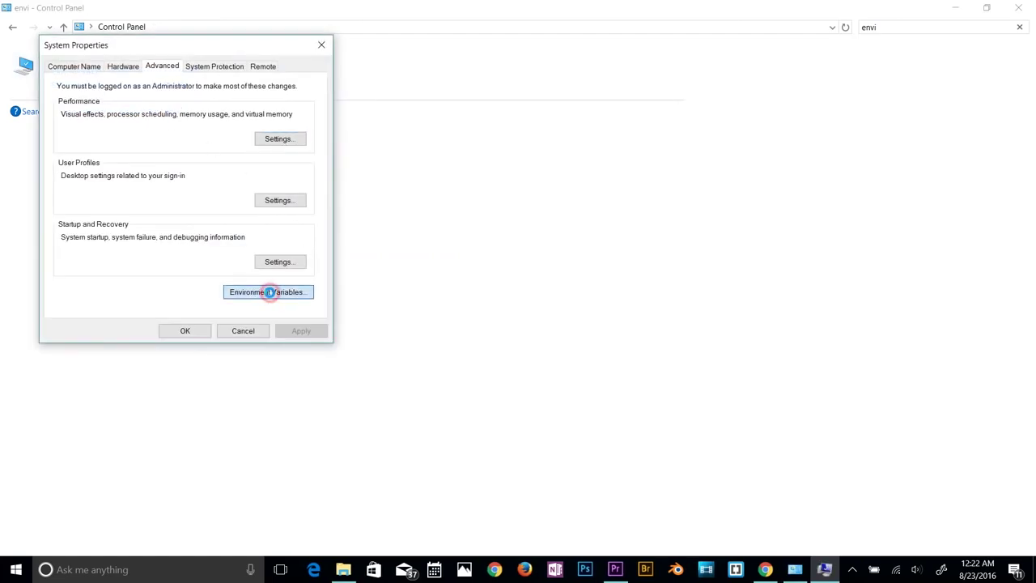
{"action": "left_click_drag", "start_coordinate": [502, 79], "coordinate": [480, 40]}
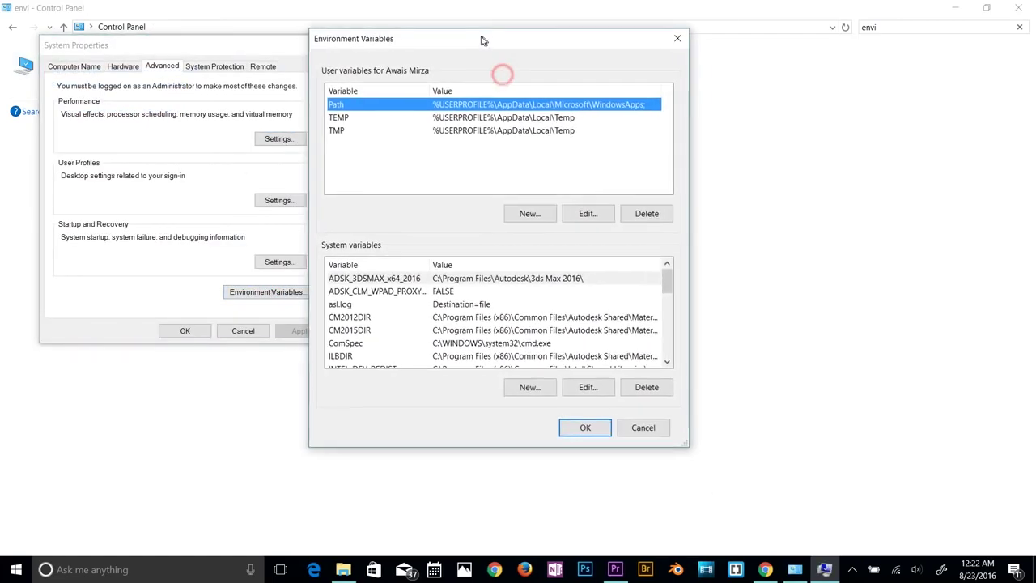
{"action": "left_click_drag", "start_coordinate": [664, 280], "coordinate": [668, 348]}
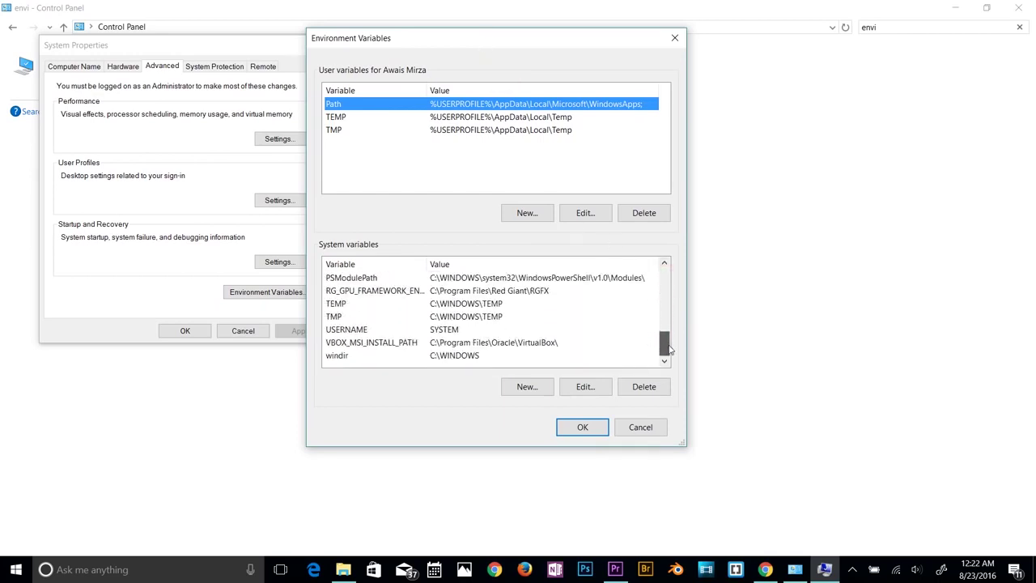
{"action": "left_click", "coordinate": [534, 389]}
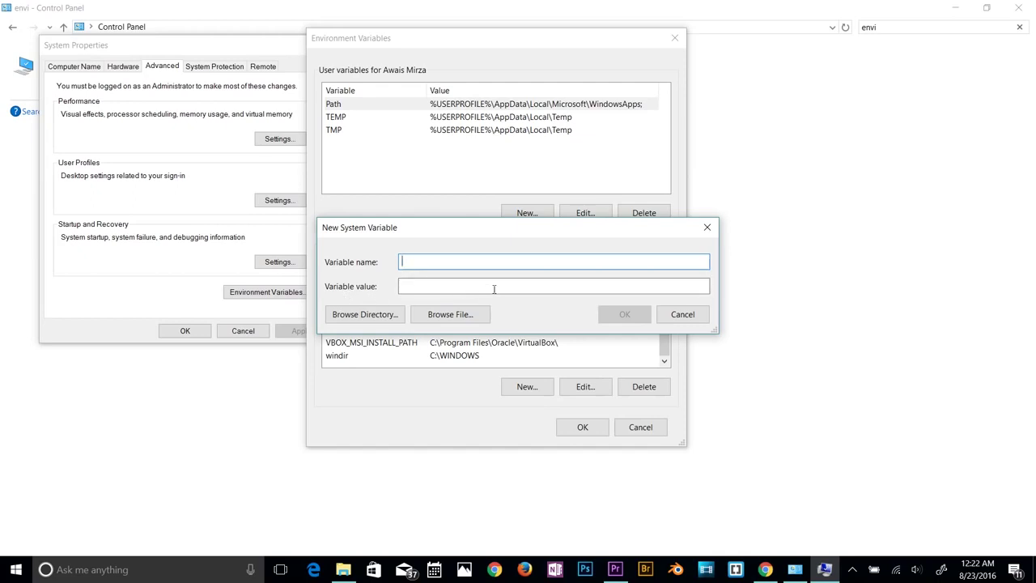
{"action": "left_click", "coordinate": [692, 317]}
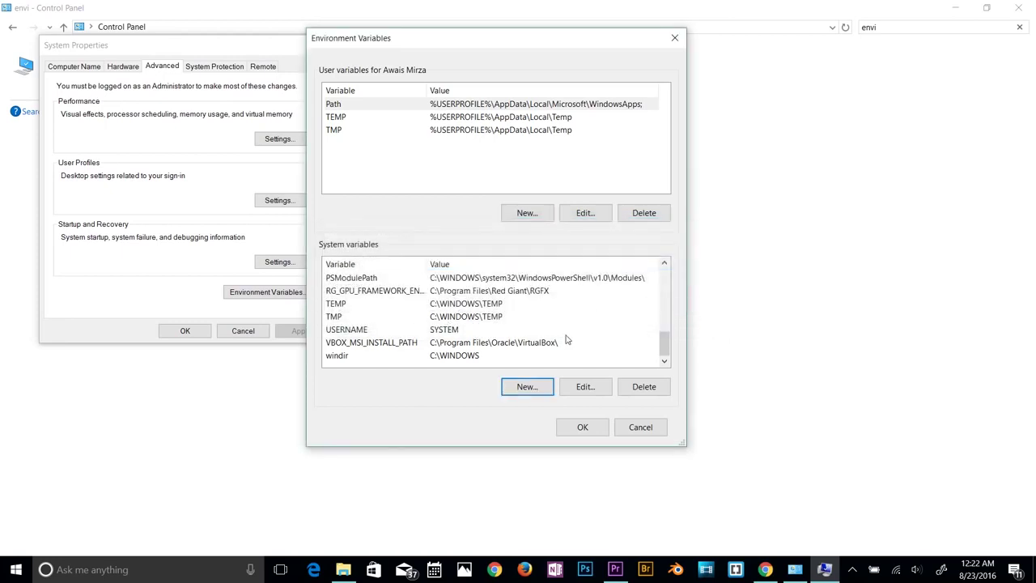
Review the name and value of the JAVA_HOME system variable and close its edit dialog.
{"action": "left_click_drag", "start_coordinate": [662, 341], "coordinate": [333, 297]}
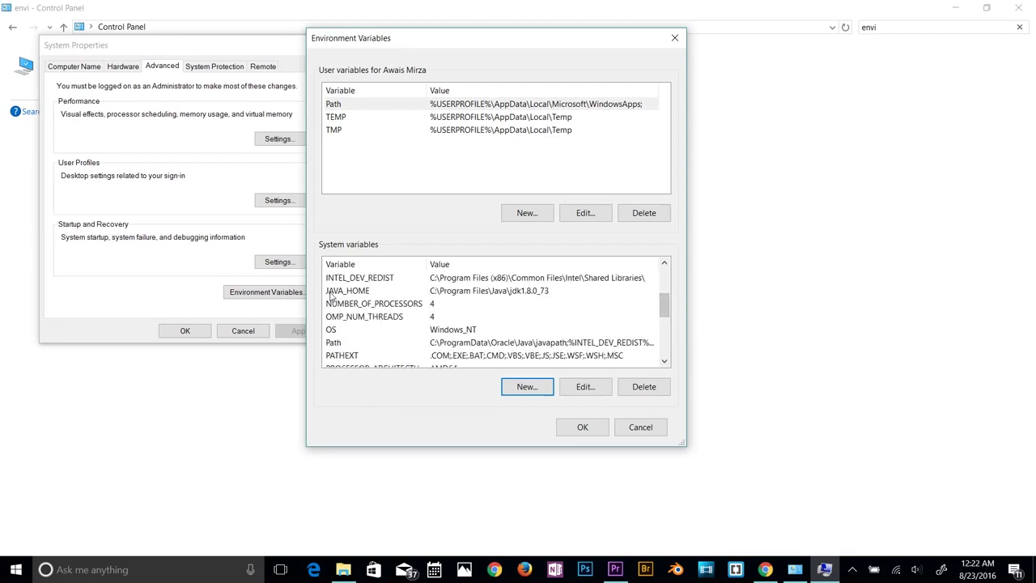
{"action": "double_click", "coordinate": [437, 295]}
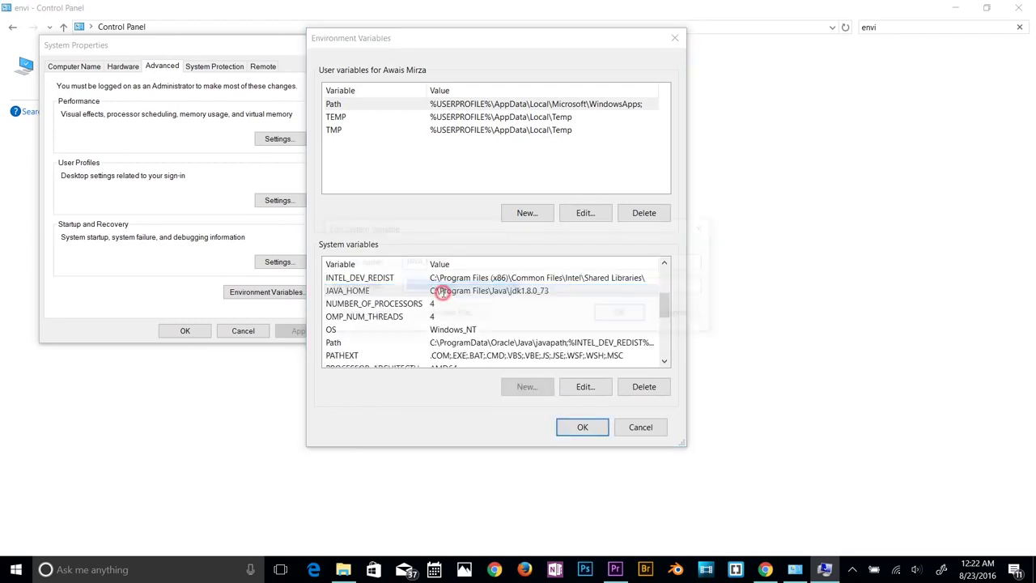
{"action": "left_click", "coordinate": [556, 287]}
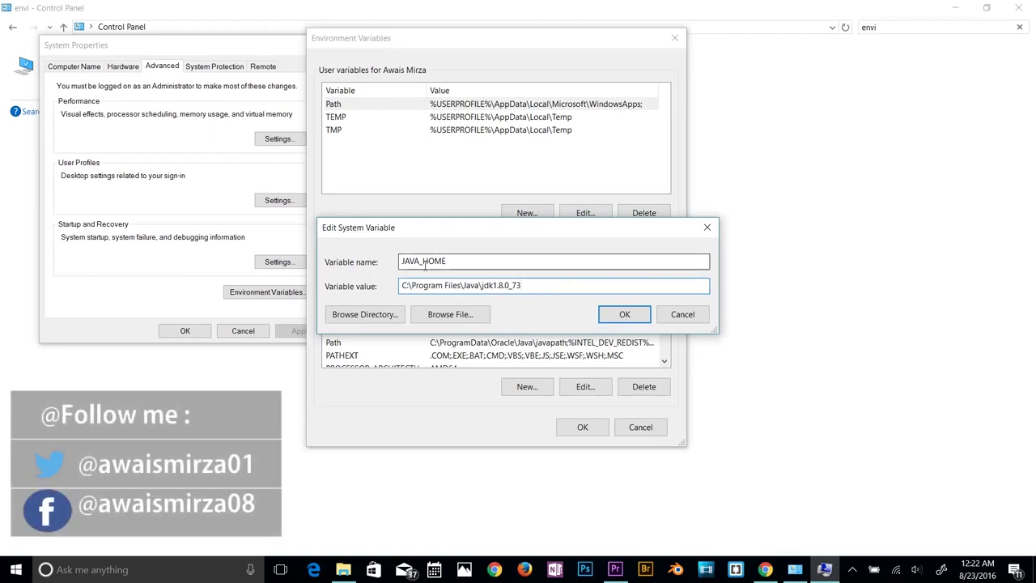
{"action": "left_click", "coordinate": [619, 314]}
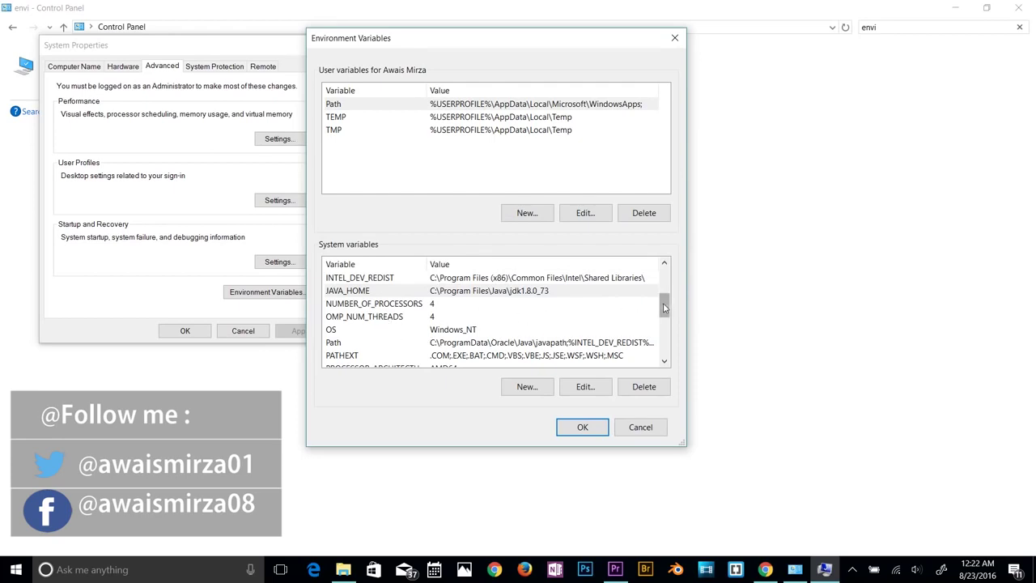
Review the entries of the Path system variable, and close the environment settings along with Control Panel.
{"action": "left_click_drag", "start_coordinate": [664, 299], "coordinate": [666, 322]}
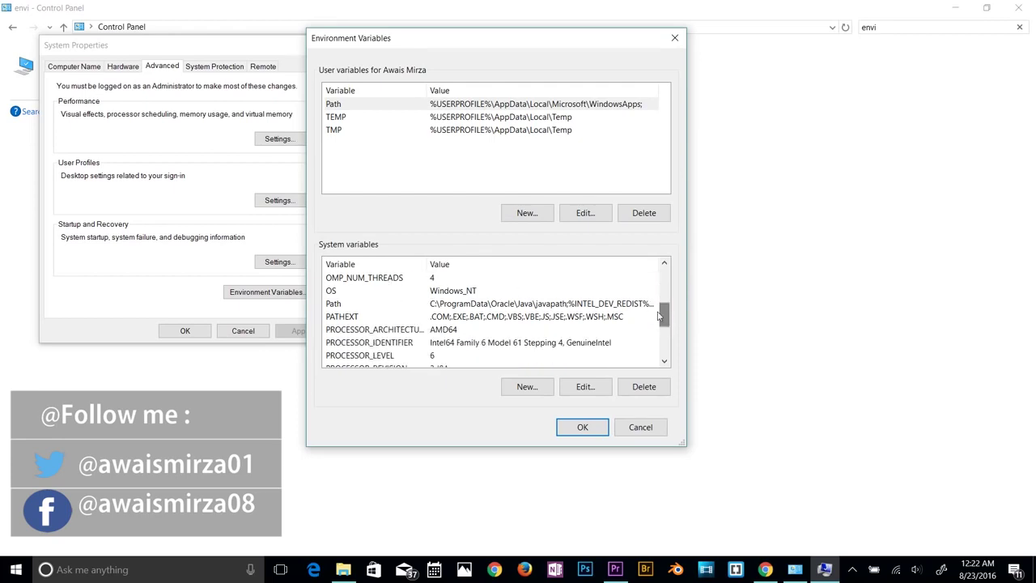
{"action": "double_click", "coordinate": [465, 304]}
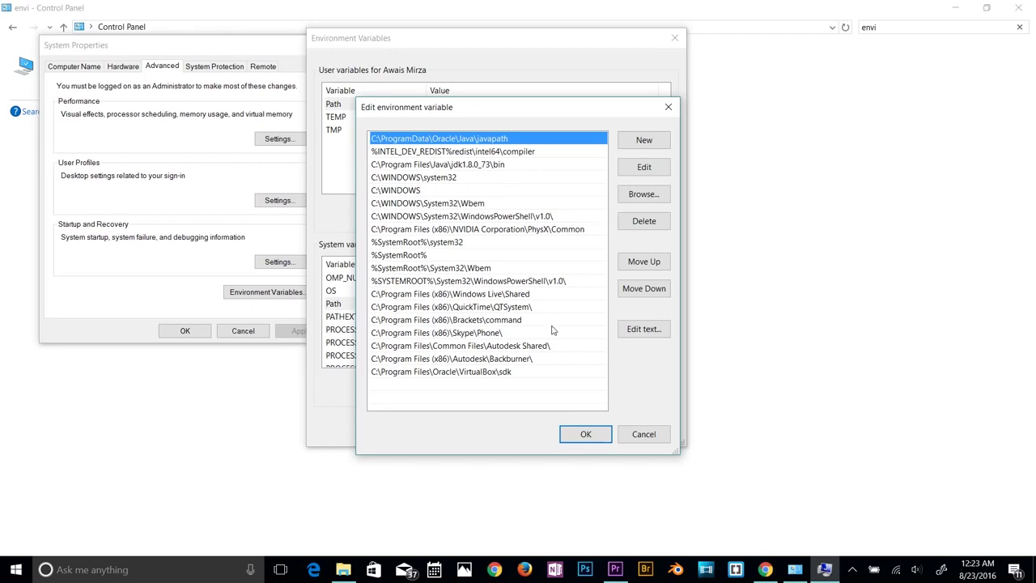
{"action": "left_click", "coordinate": [580, 432]}
{"action": "left_click", "coordinate": [580, 433]}
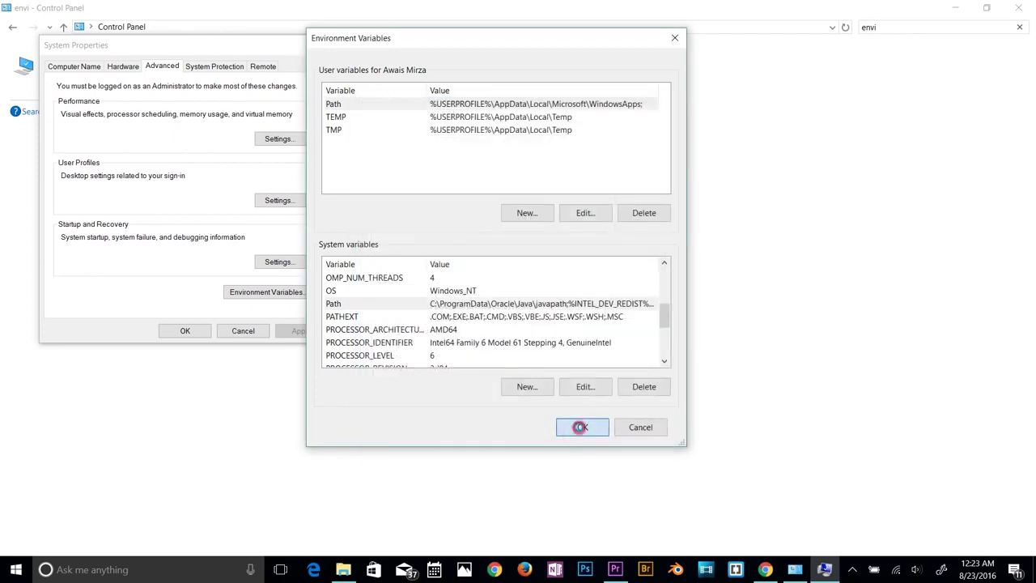
{"action": "left_click", "coordinate": [203, 331]}
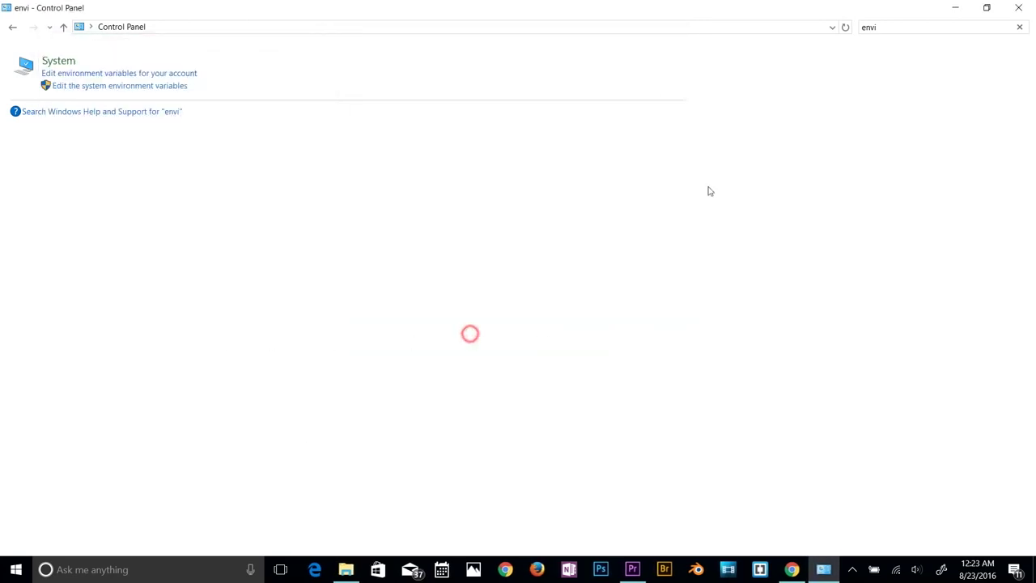
{"action": "left_click", "coordinate": [1017, 7]}
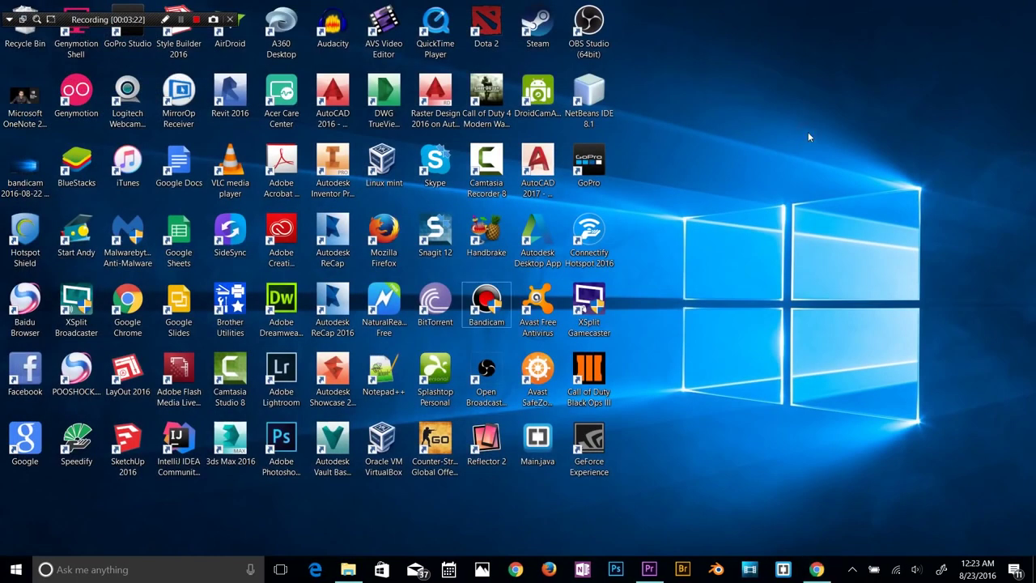
Open a maximized Command Prompt and check the installed Java runtime with "java -version".
{"action": "left_click", "coordinate": [125, 570]}
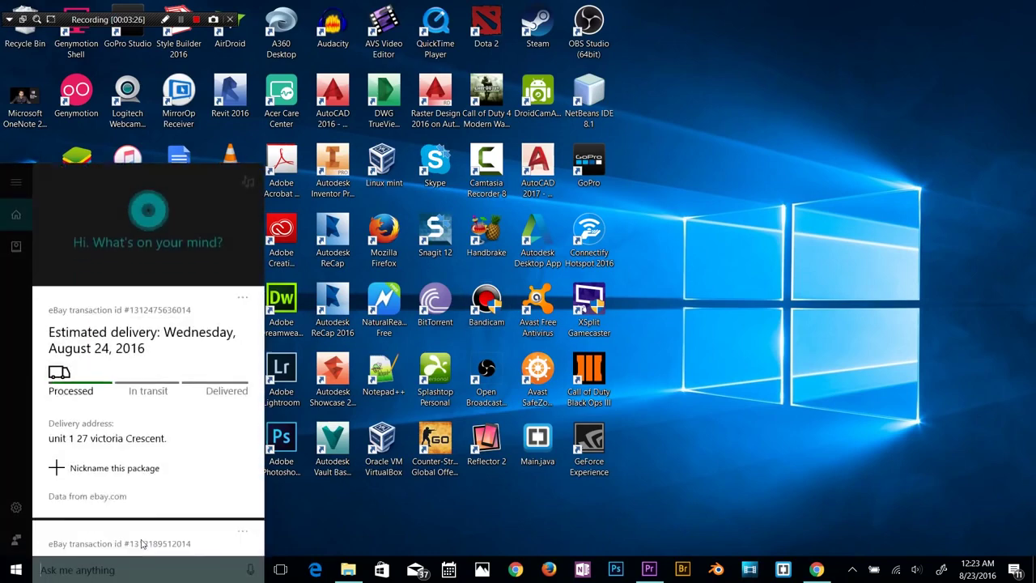
{"action": "type", "text": "com"}
{"action": "key", "text": "Return"}
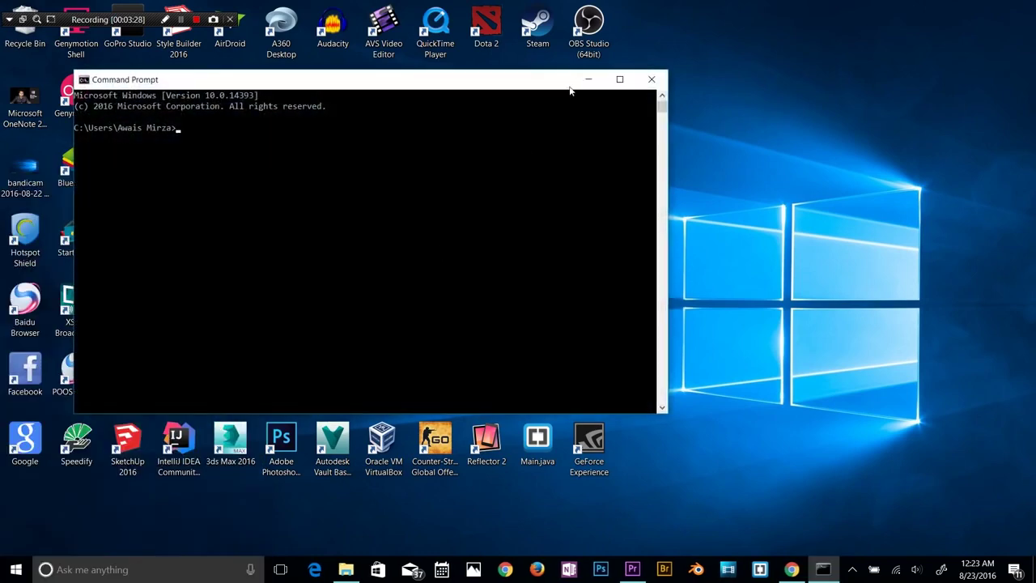
{"action": "double_click", "coordinate": [427, 76]}
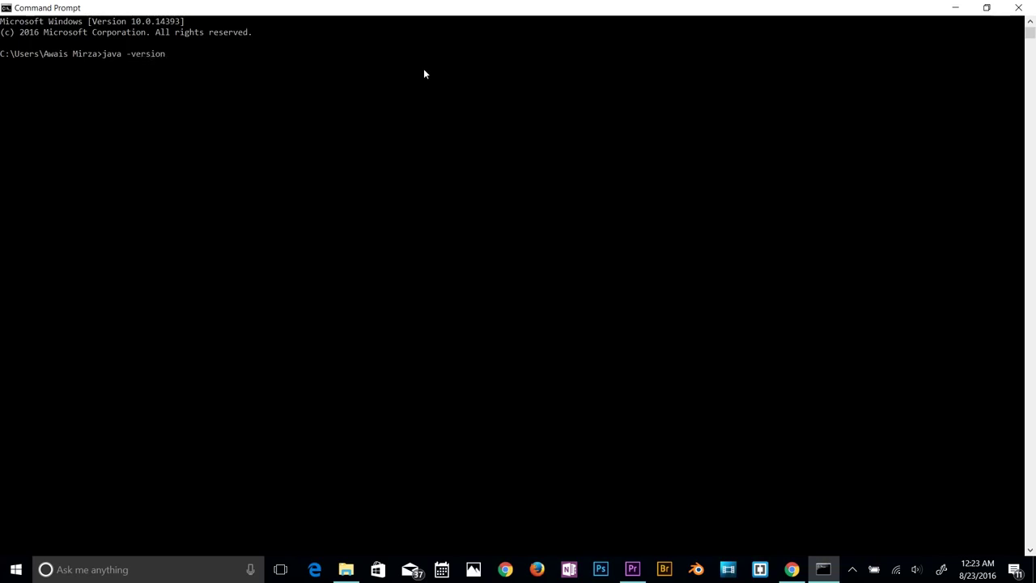
{"action": "type", "text": "java -version"}
{"action": "key", "text": "Return"}
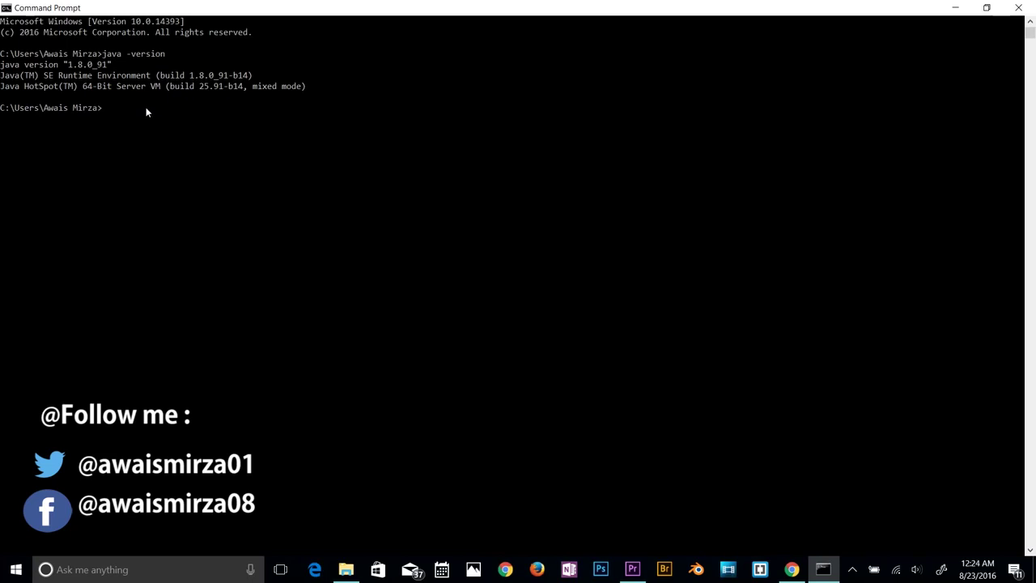
Check the Java compiler version with "javac -version" and close the Command Prompt.
{"action": "type", "text": "javac -version"}
{"action": "key", "text": "Return"}
{"action": "left_click", "coordinate": [260, 152]}
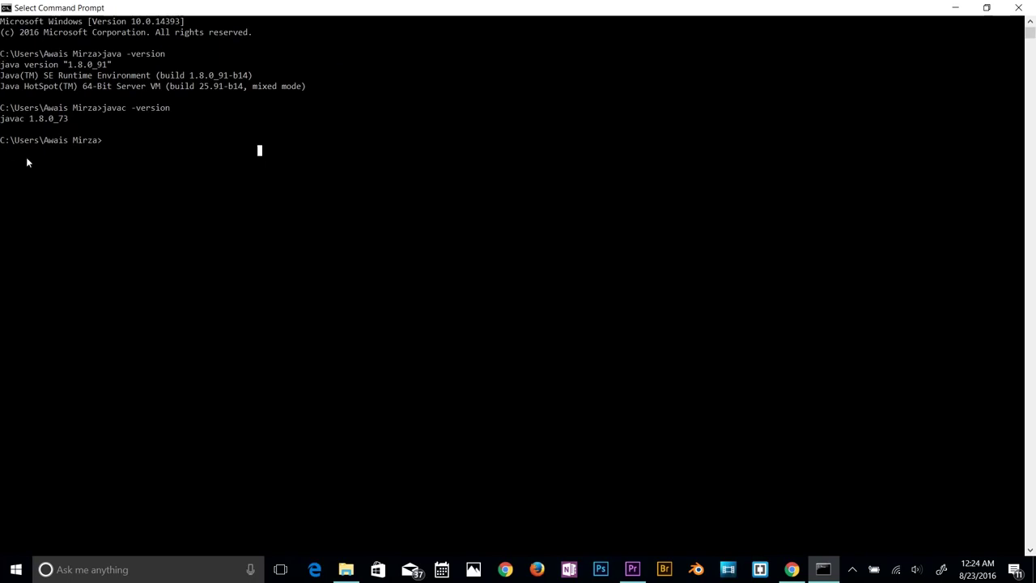
{"action": "left_click", "coordinate": [529, 152]}
{"action": "left_click", "coordinate": [1018, 7]}
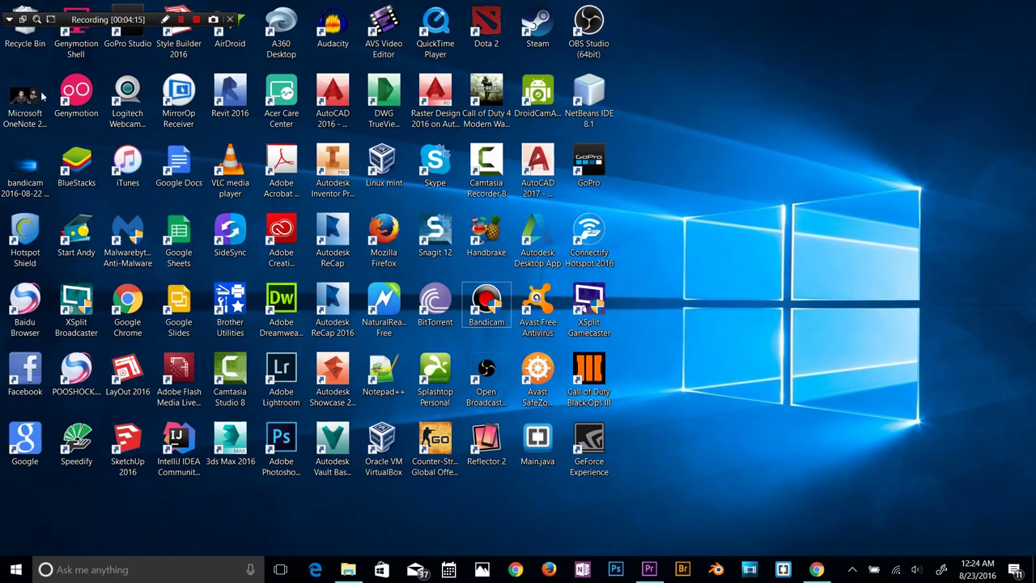
Switch to Chrome and search Google for "intellij idea download".
{"action": "left_click", "coordinate": [76, 163]}
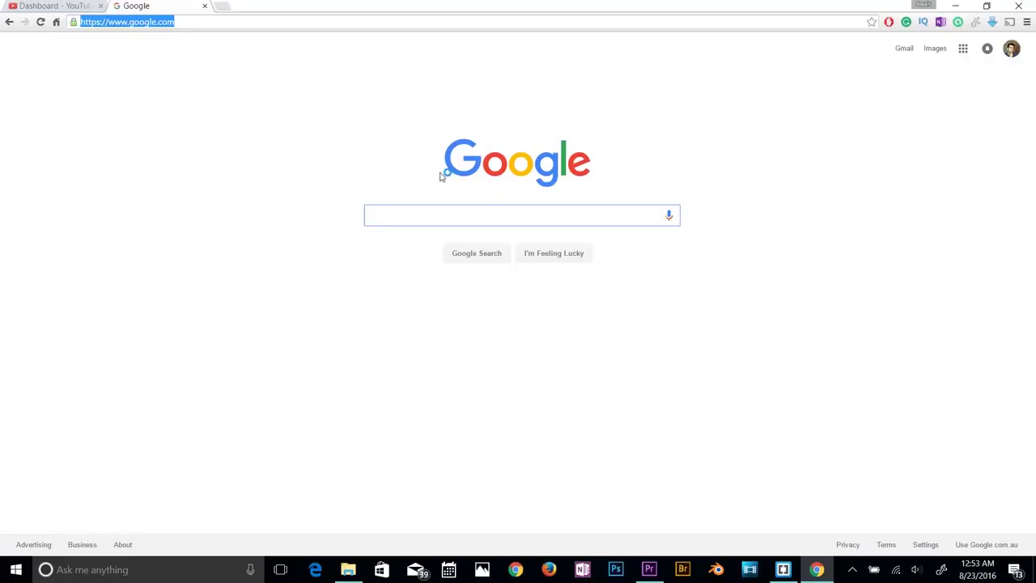
{"action": "left_click", "coordinate": [404, 158]}
{"action": "left_click", "coordinate": [412, 210]}
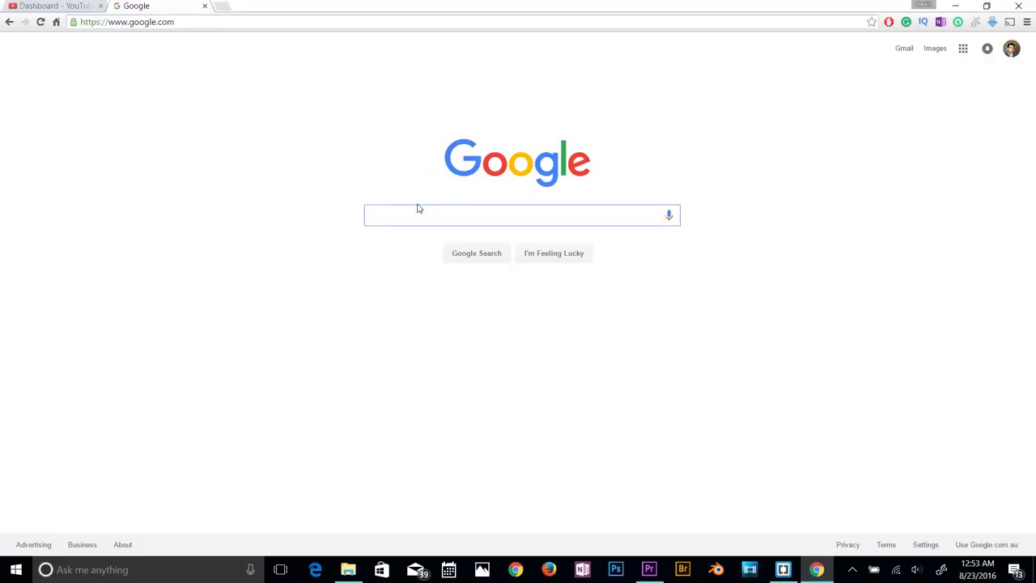
{"action": "type", "text": "i"}
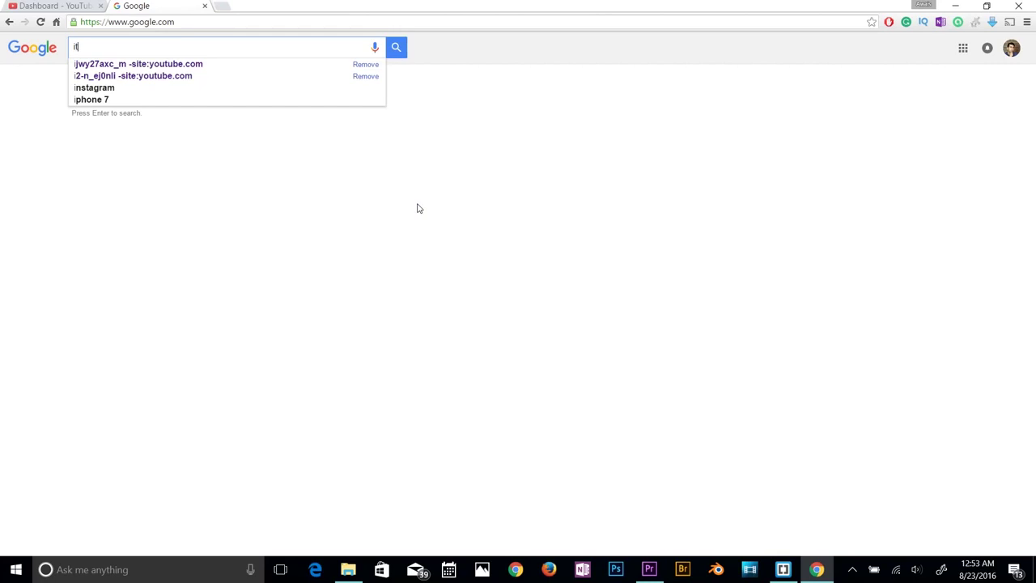
{"action": "type", "text": "ntell"}
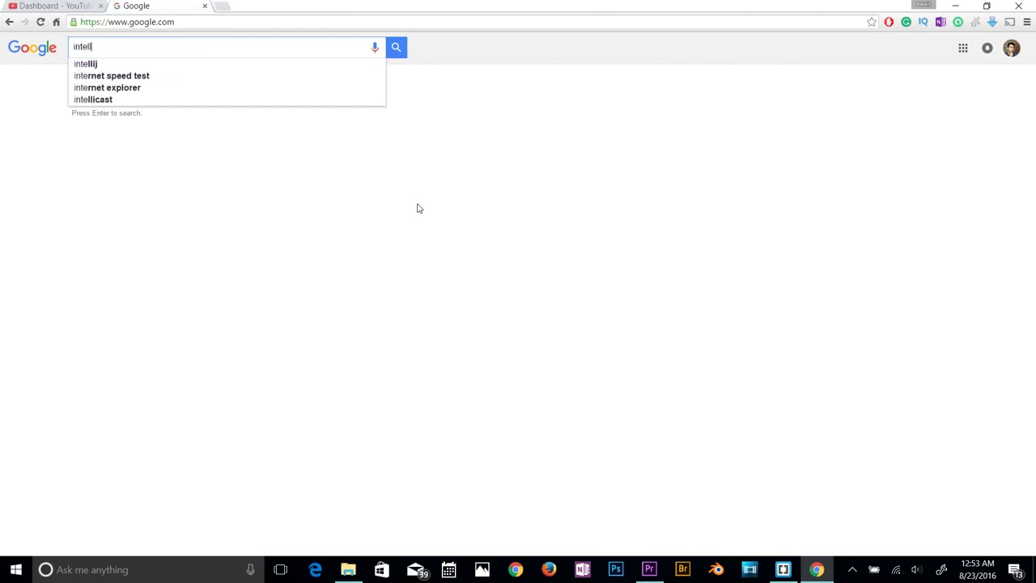
{"action": "type", "text": "ij"}
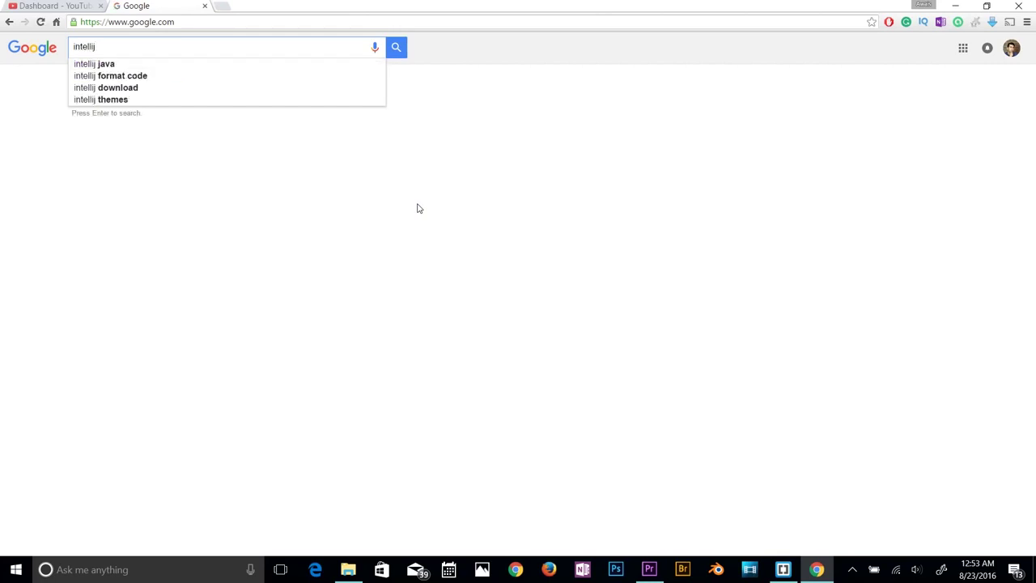
{"action": "type", "text": " idea d"}
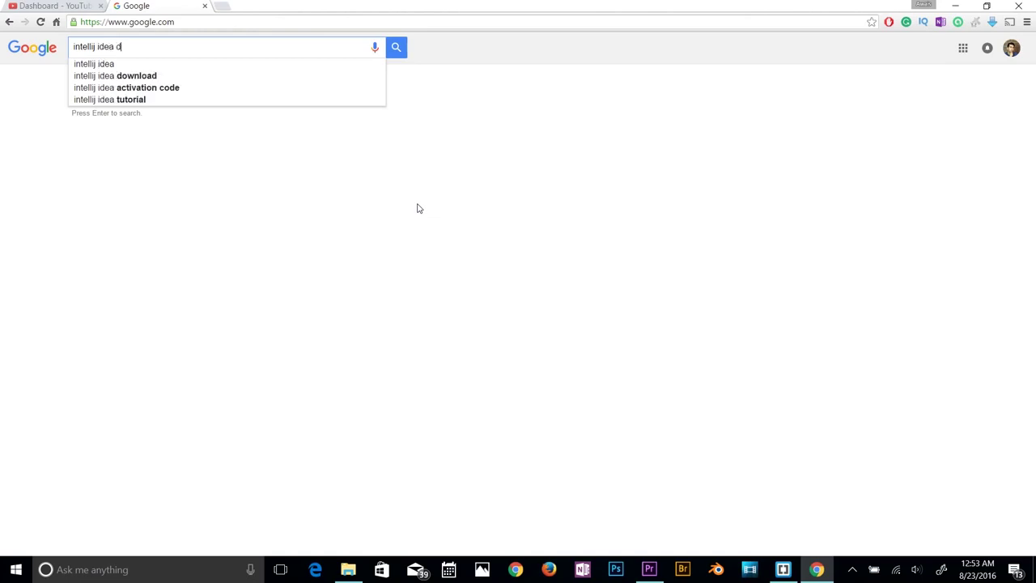
{"action": "type", "text": "ownload"}
{"action": "key", "text": "Return"}
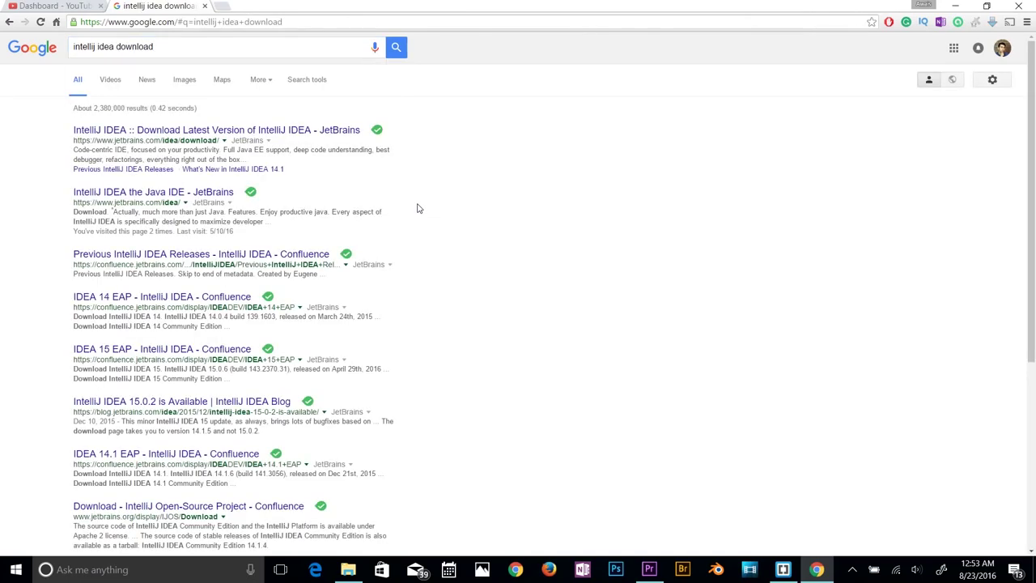
Open the JetBrains download page from the results and download the Community edition of IntelliJ IDEA for Windows.
{"action": "left_click", "coordinate": [169, 133]}
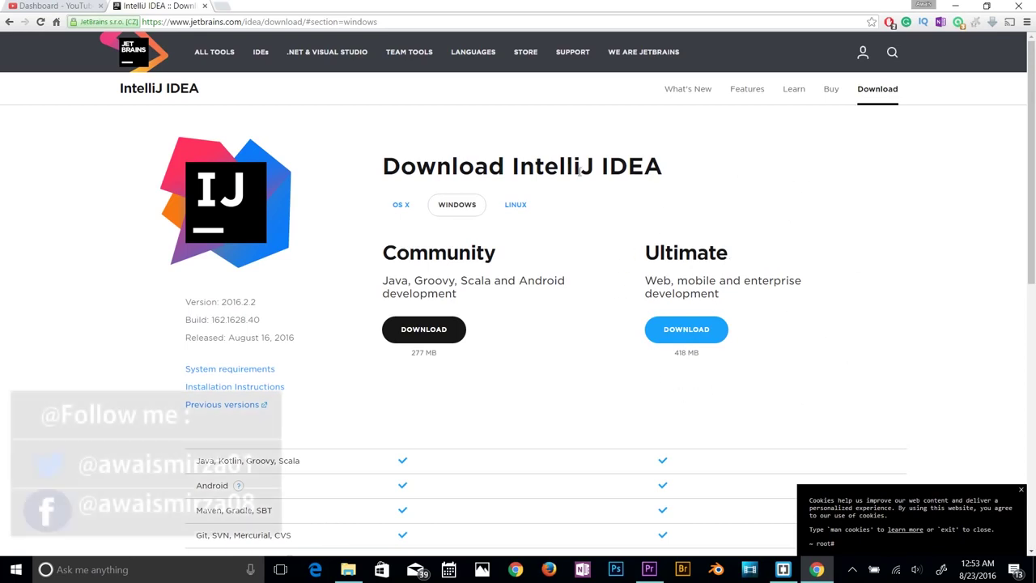
{"action": "left_click", "coordinate": [423, 331]}
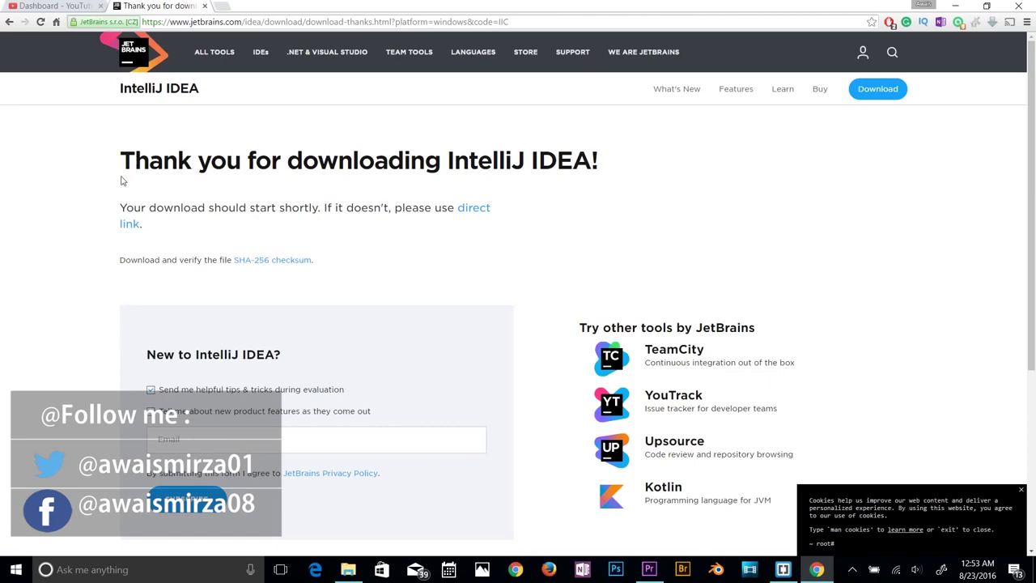
{"action": "scroll", "coordinate": [479, 157], "scroll_direction": "down", "scroll_amount": 1}
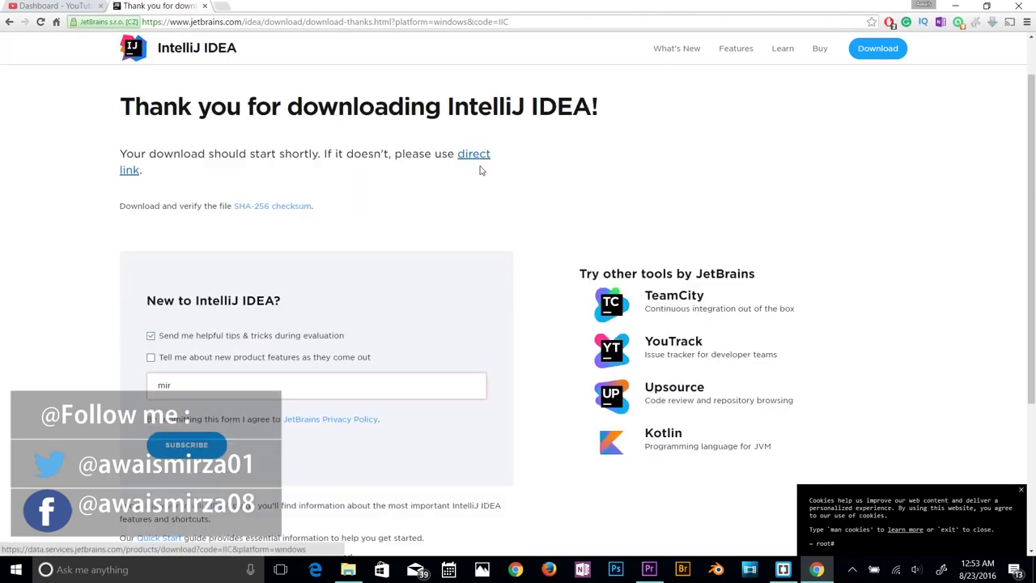
{"action": "left_click", "coordinate": [479, 168]}
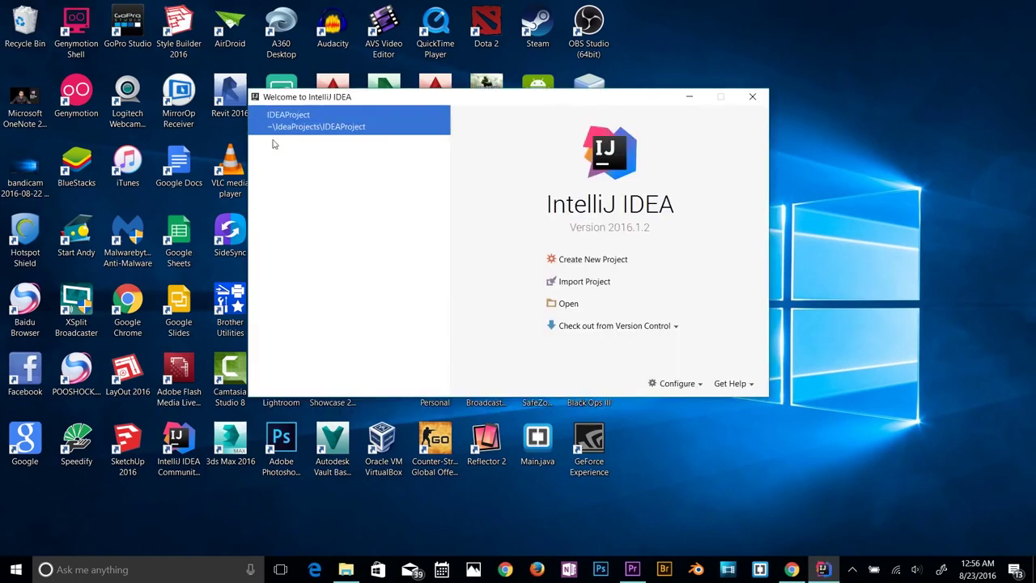
Remove IDEAProject from the recent projects on the IntelliJ IDEA welcome screen.
{"action": "right_click", "coordinate": [285, 125]}
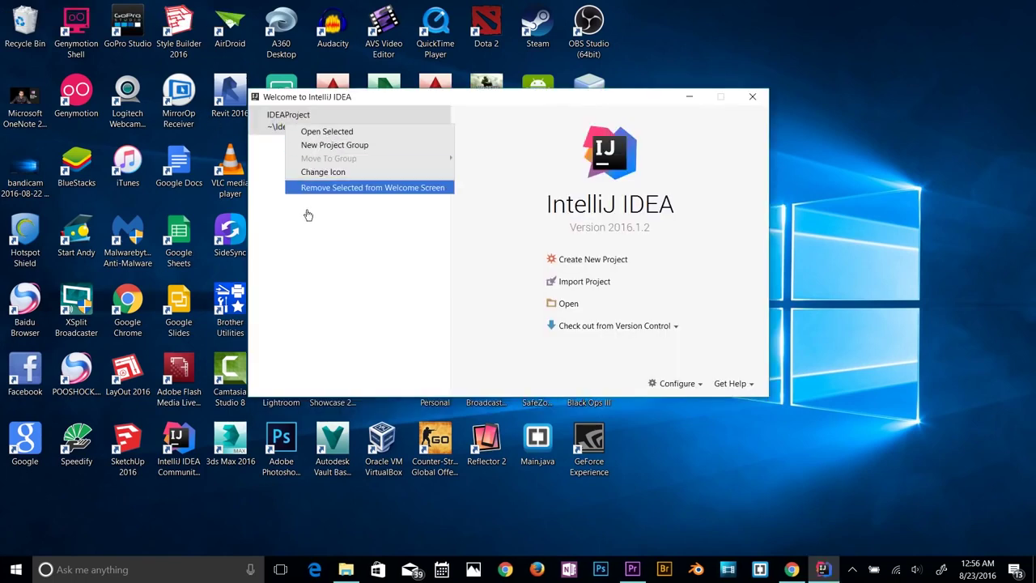
{"action": "left_click", "coordinate": [307, 215]}
{"action": "left_click", "coordinate": [441, 115]}
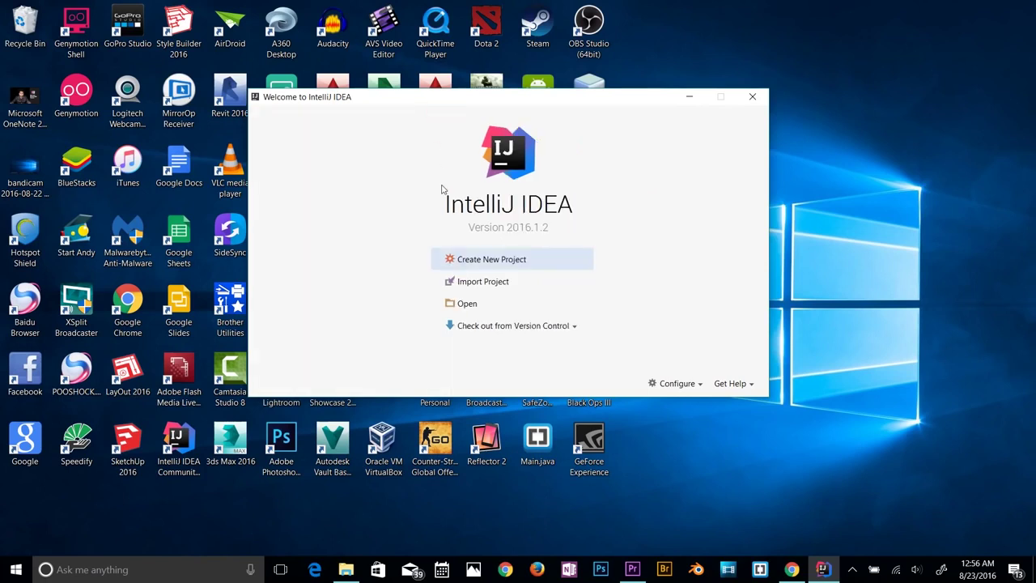
{"action": "left_click", "coordinate": [369, 240]}
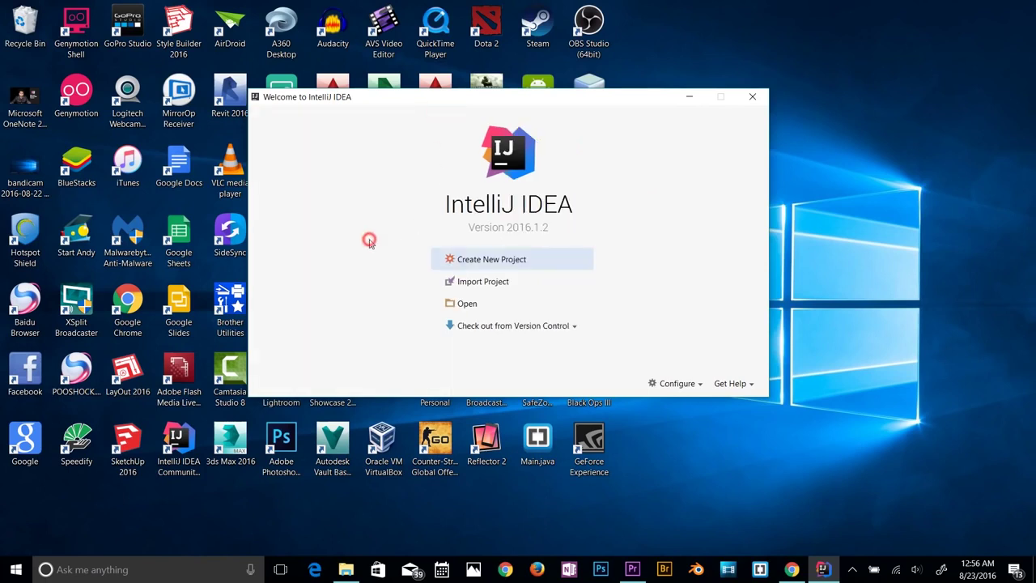
Open the default project structure from the welcome screen and show its configured SDKs.
{"action": "left_click", "coordinate": [699, 385]}
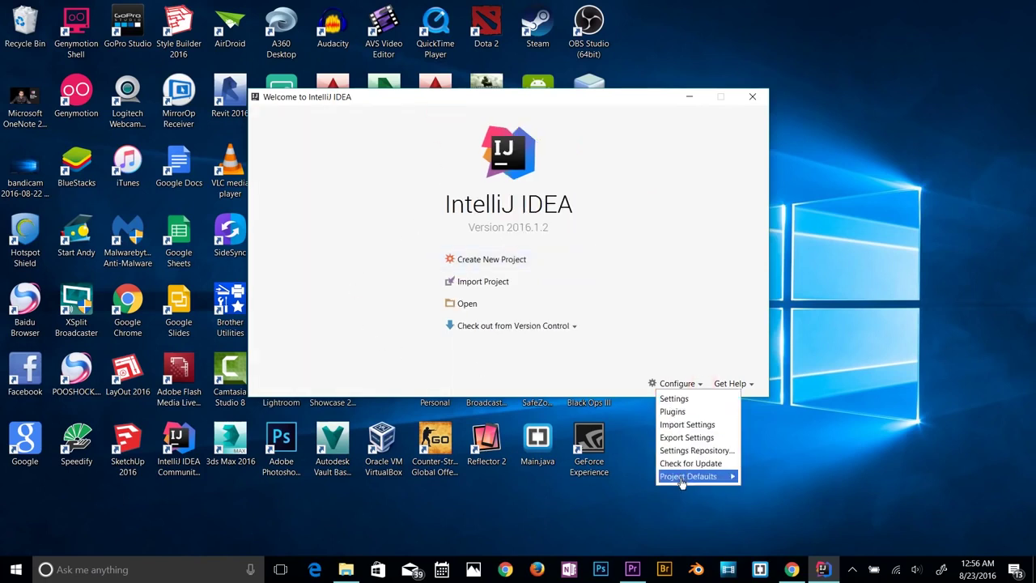
{"action": "left_click", "coordinate": [693, 478]}
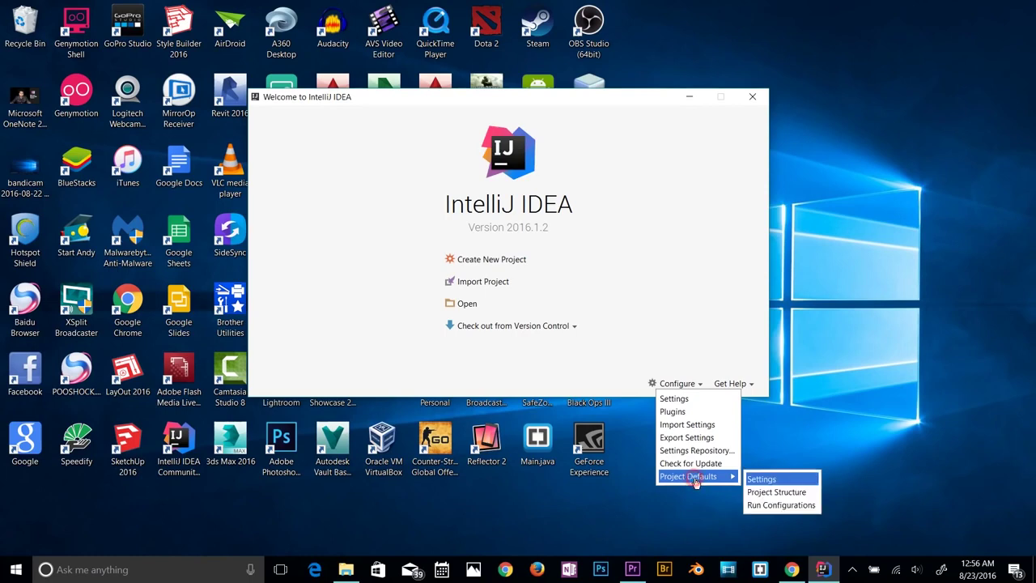
{"action": "left_click", "coordinate": [783, 493]}
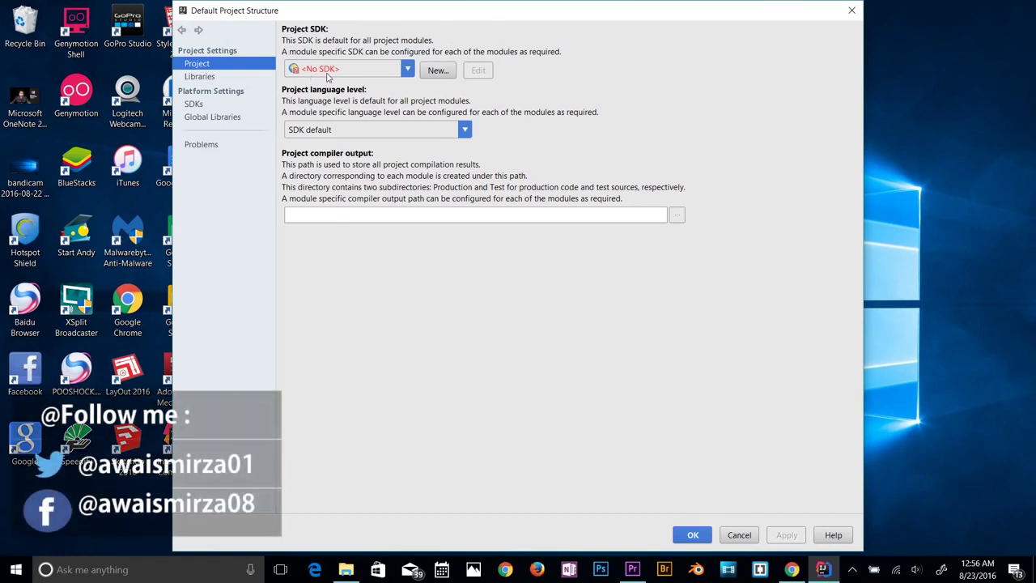
{"action": "left_click", "coordinate": [194, 105]}
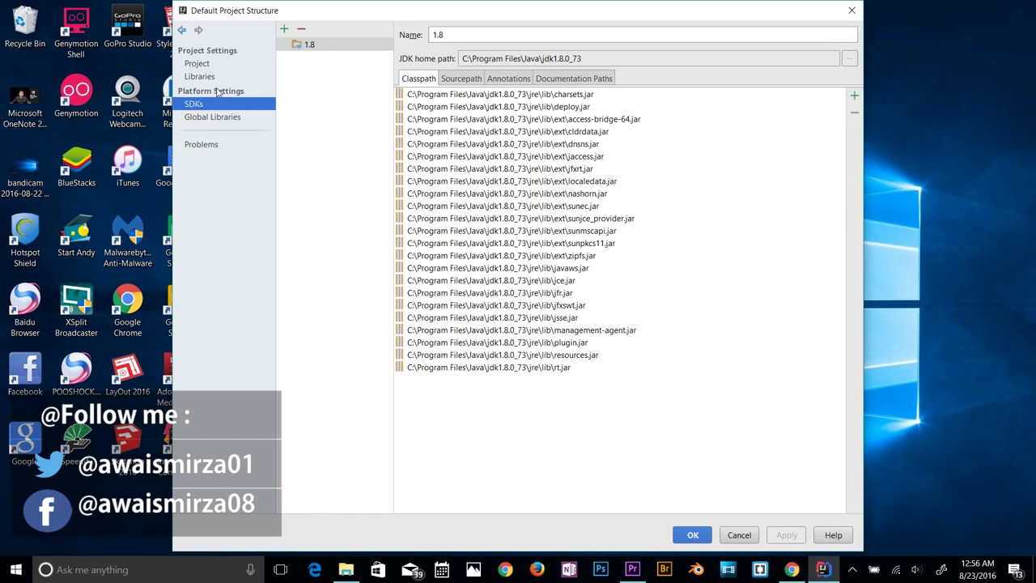
{"action": "left_click", "coordinate": [284, 30]}
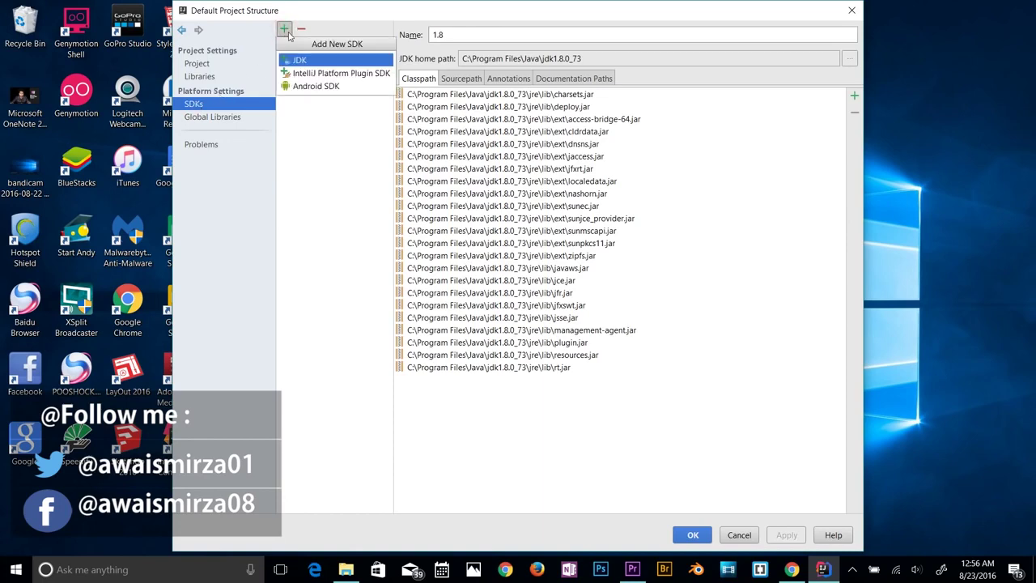
{"action": "left_click", "coordinate": [297, 63]}
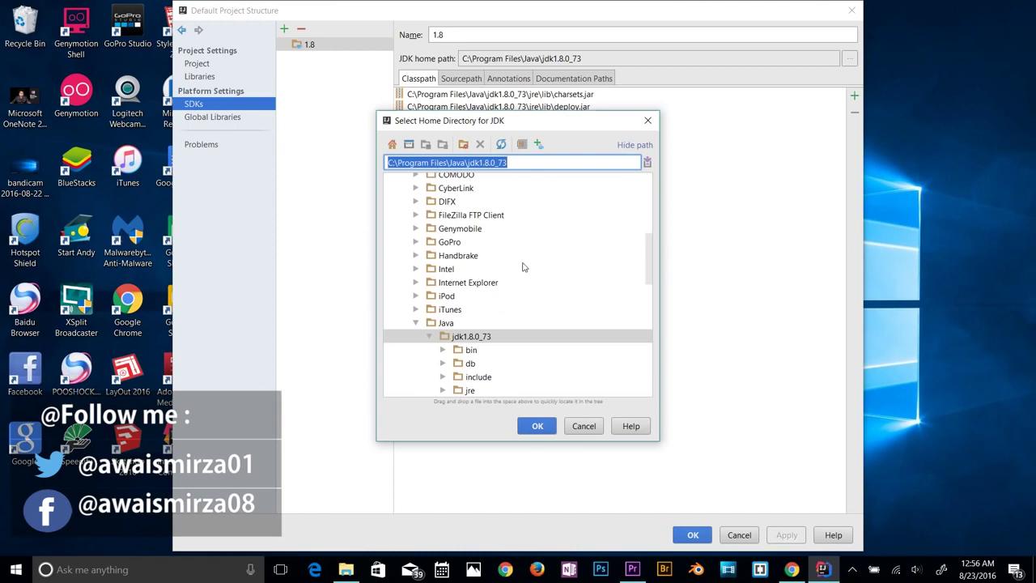
{"action": "scroll", "coordinate": [522, 267], "scroll_direction": "down", "scroll_amount": 3}
{"action": "scroll", "coordinate": [456, 234], "scroll_direction": "up", "scroll_amount": 3}
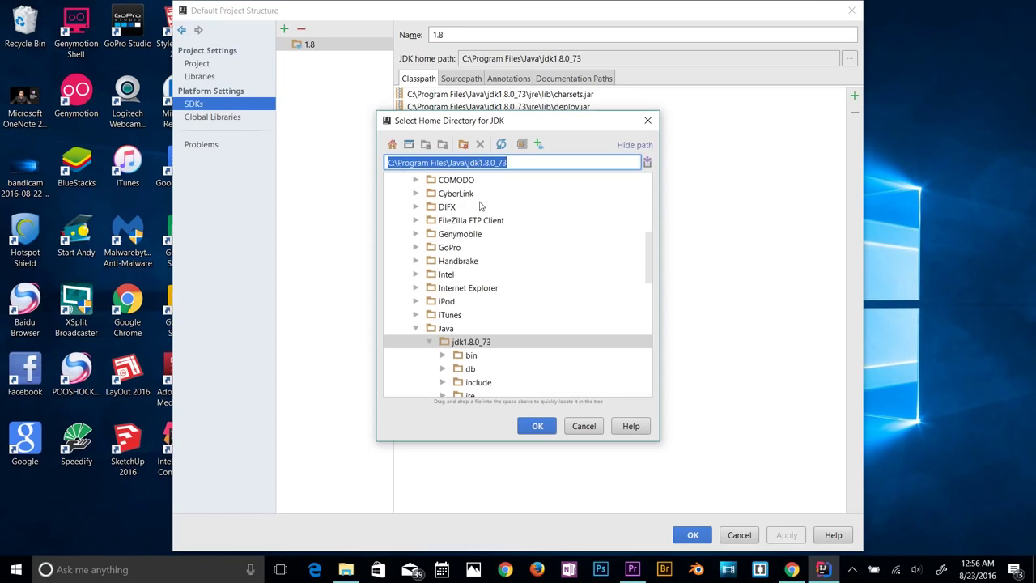
{"action": "scroll", "coordinate": [466, 298], "scroll_direction": "down", "scroll_amount": 2}
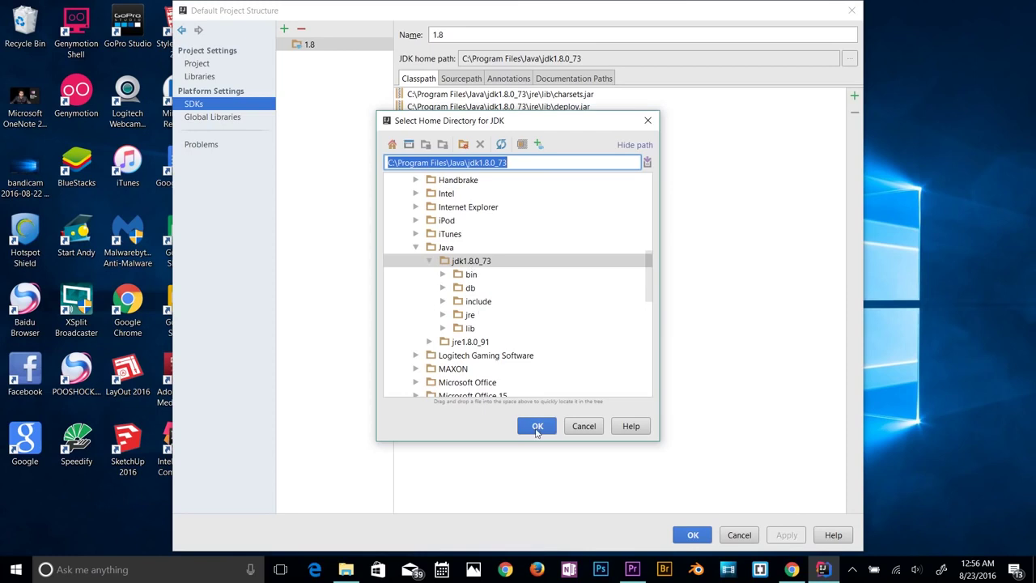
{"action": "left_click", "coordinate": [585, 427]}
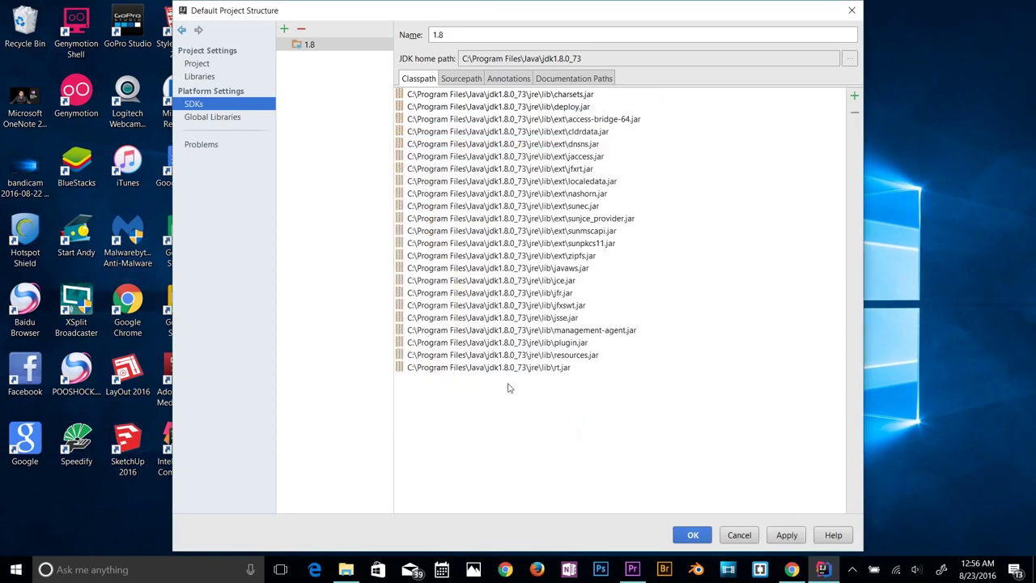
Review the source paths, annotations, documentation paths and classpath of the 1.8 SDK, and accept the default project structure.
{"action": "left_click", "coordinate": [467, 80]}
{"action": "left_click", "coordinate": [515, 80]}
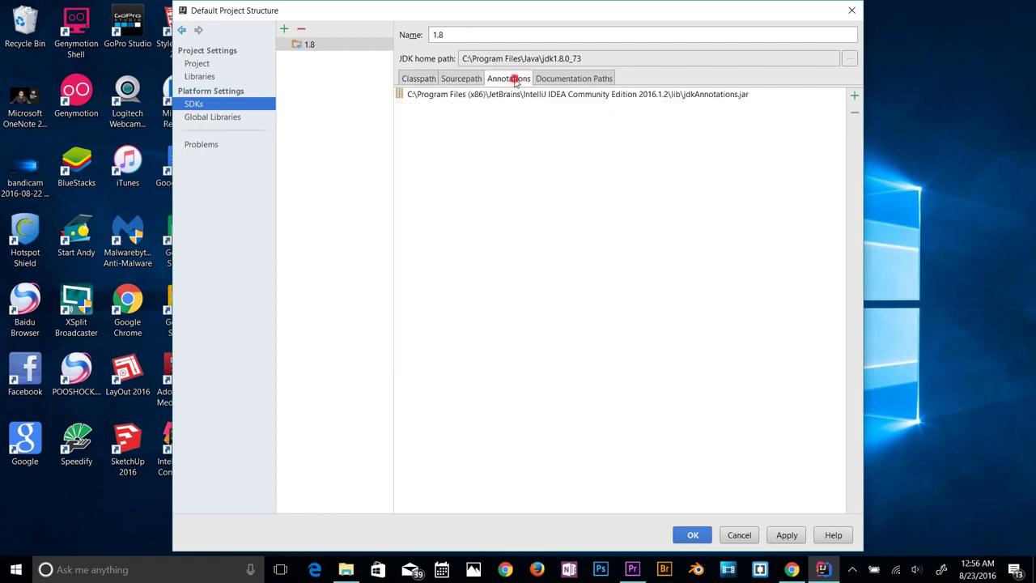
{"action": "left_click", "coordinate": [564, 80]}
{"action": "left_click", "coordinate": [414, 78]}
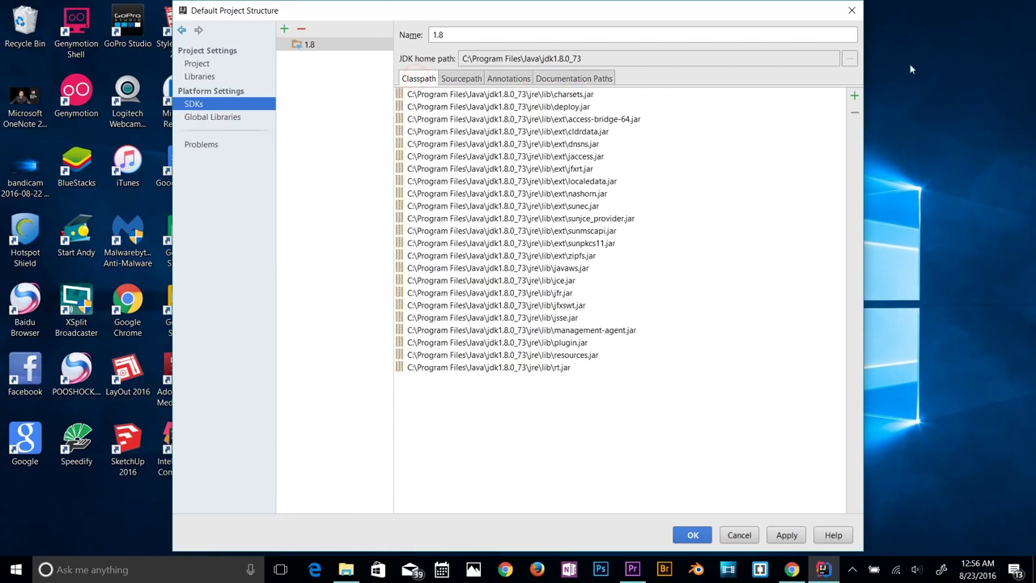
{"action": "left_click", "coordinate": [694, 536]}
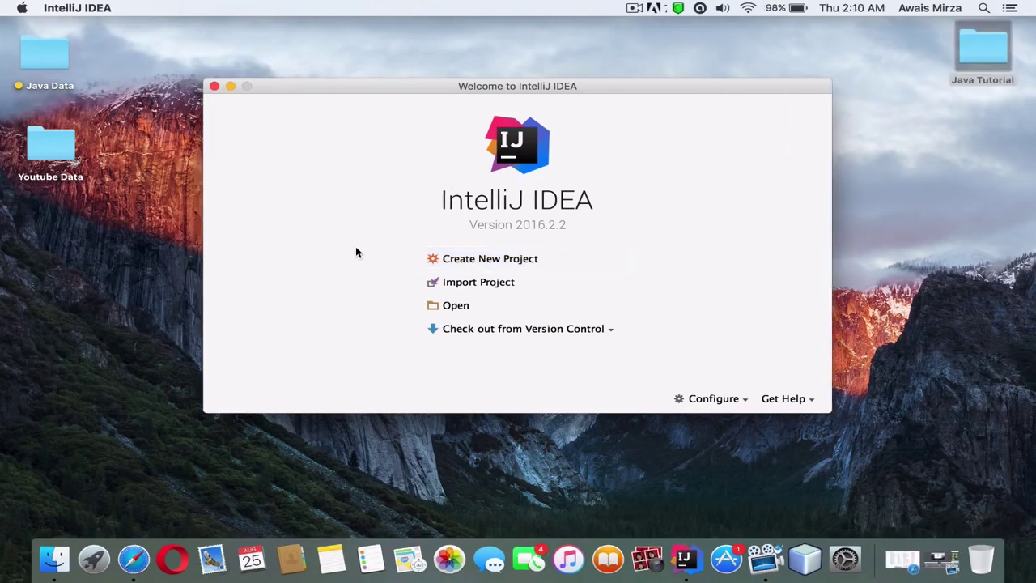
Start a new Java project with project SDK 1.8, based on the Command Line App template.
{"action": "left_click", "coordinate": [484, 260]}
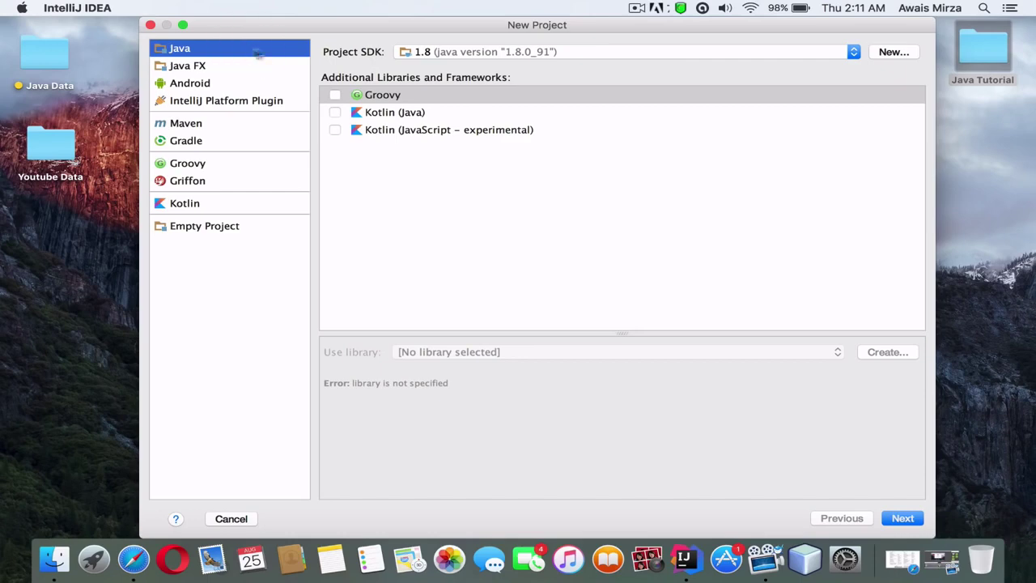
{"action": "left_click", "coordinate": [426, 54]}
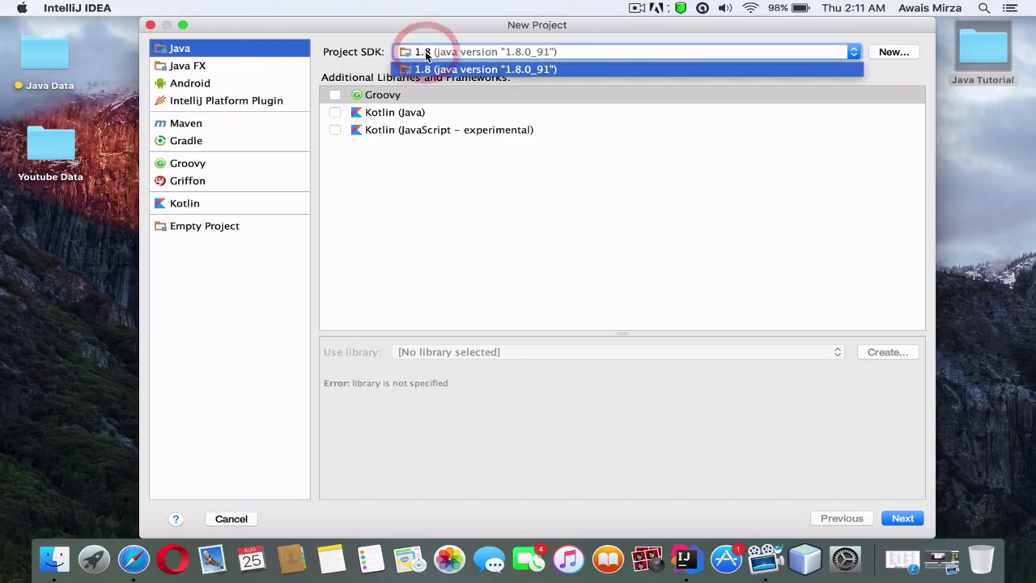
{"action": "left_click", "coordinate": [426, 54]}
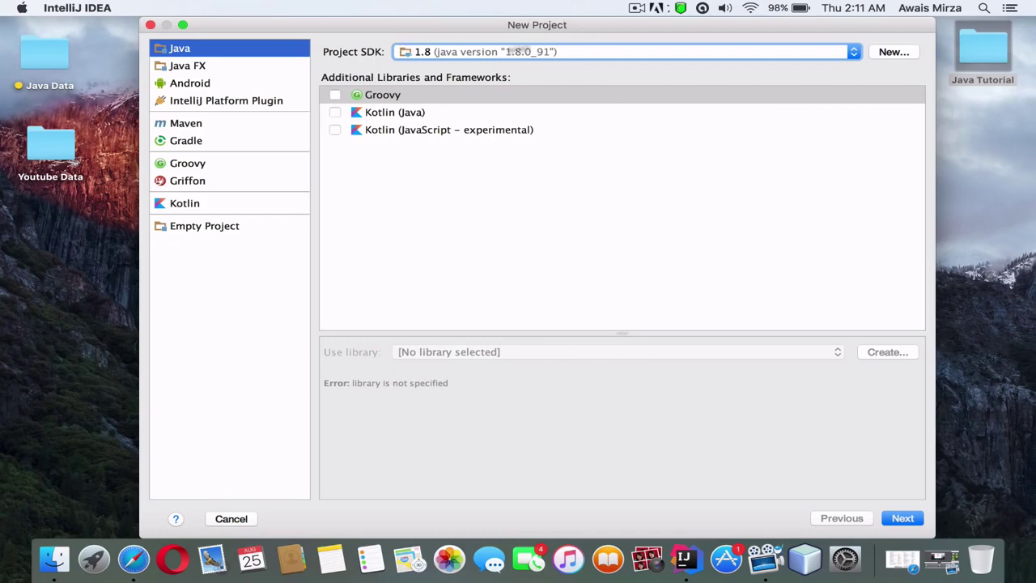
{"action": "left_click", "coordinate": [898, 518]}
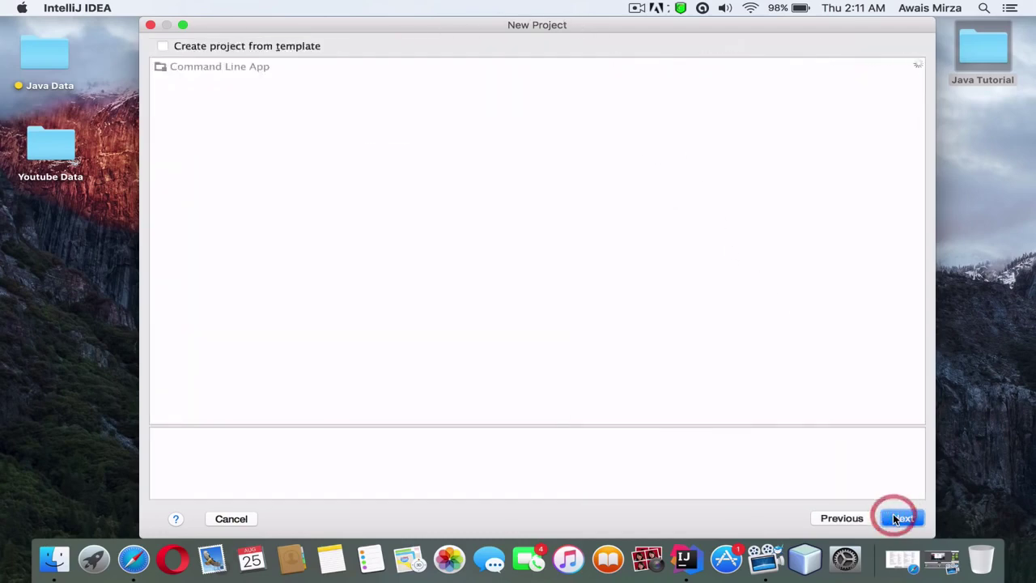
{"action": "left_click", "coordinate": [163, 46]}
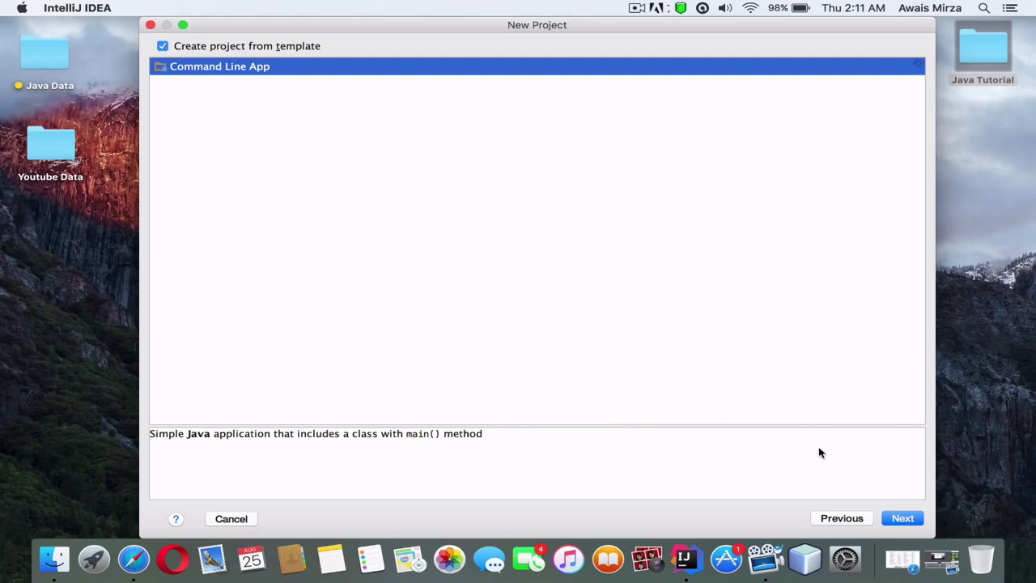
{"action": "left_click", "coordinate": [904, 518]}
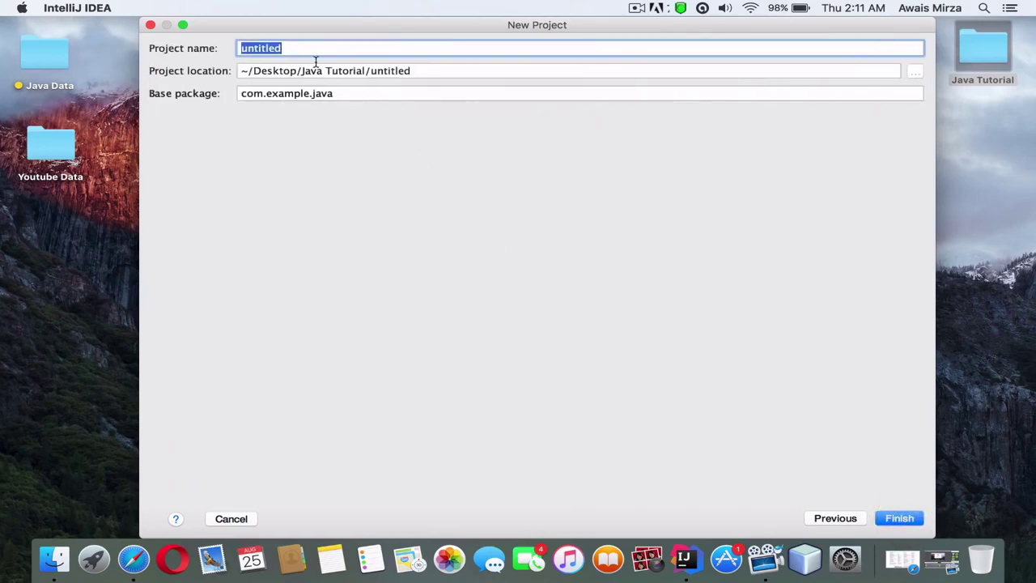
Name the project helloworld and choose the Java Tutorial folder on the Desktop as its location.
{"action": "type", "text": "hellow"}
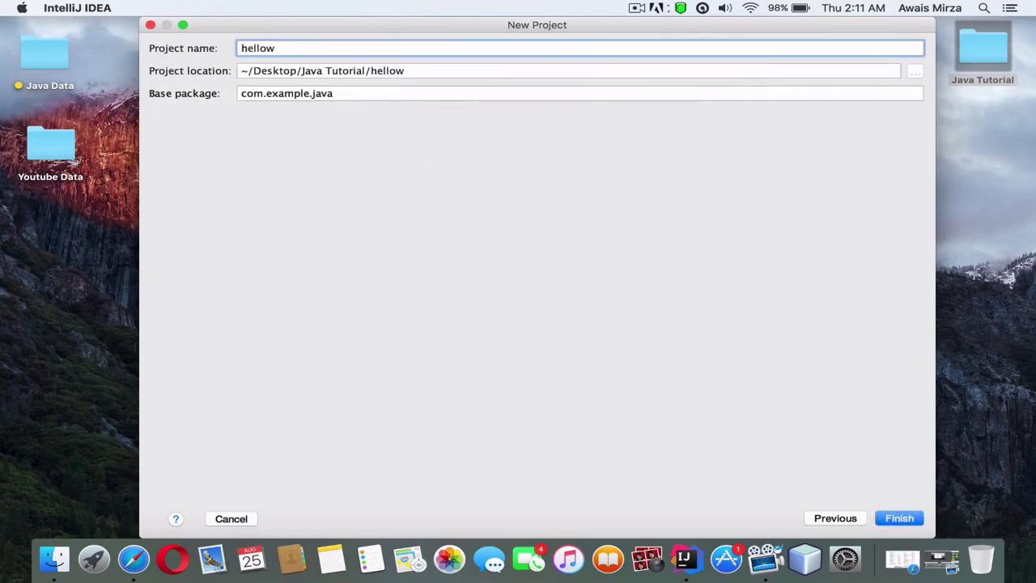
{"action": "type", "text": "orld"}
{"action": "left_click", "coordinate": [912, 73]}
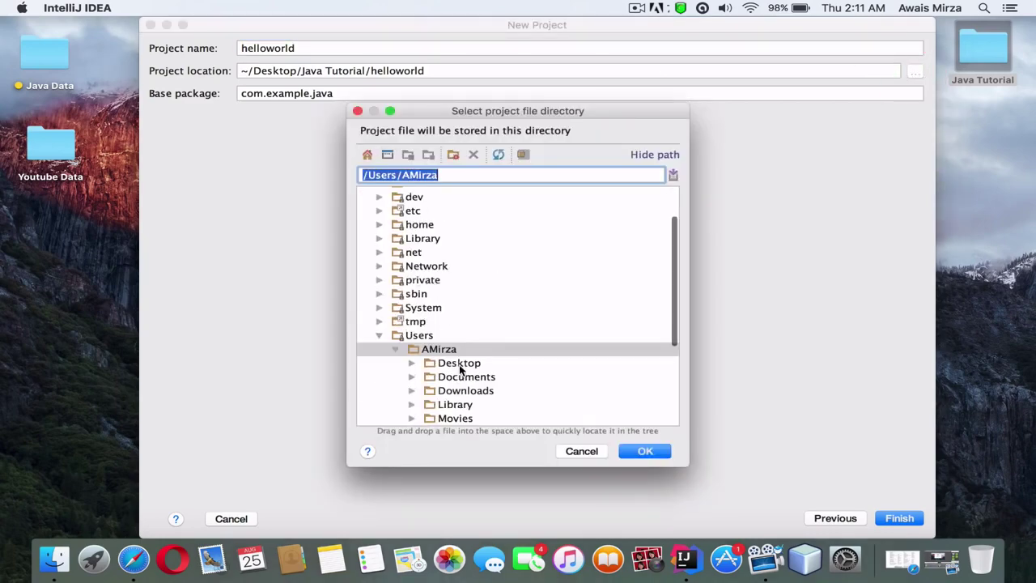
{"action": "scroll", "coordinate": [459, 368], "scroll_direction": "down", "scroll_amount": 5}
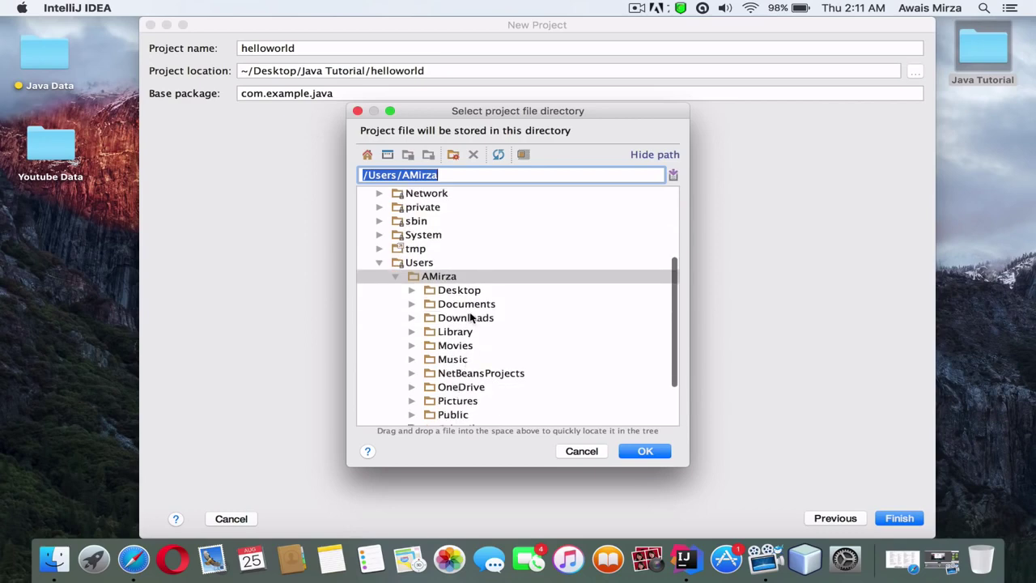
{"action": "double_click", "coordinate": [445, 288]}
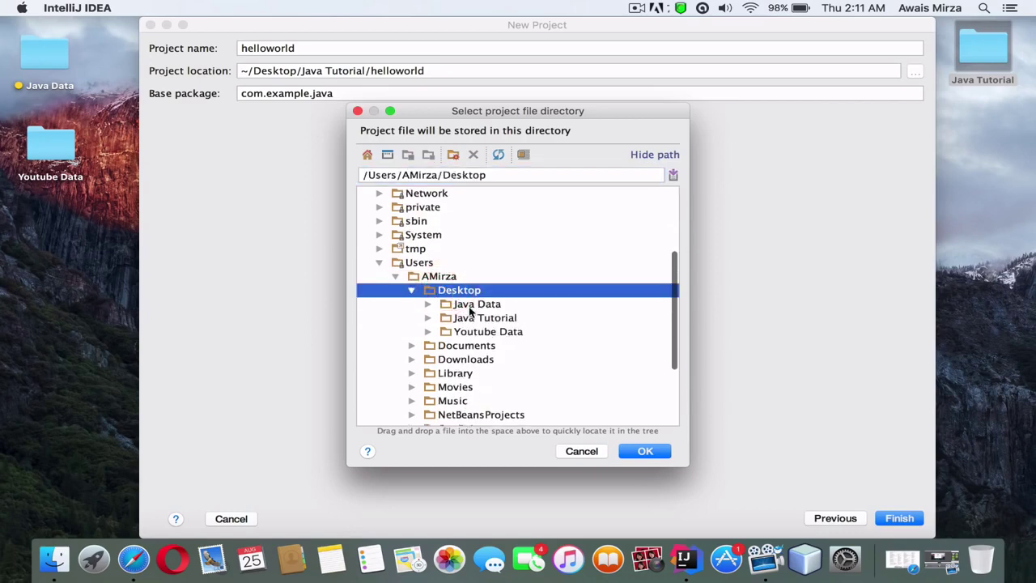
{"action": "left_click", "coordinate": [471, 317]}
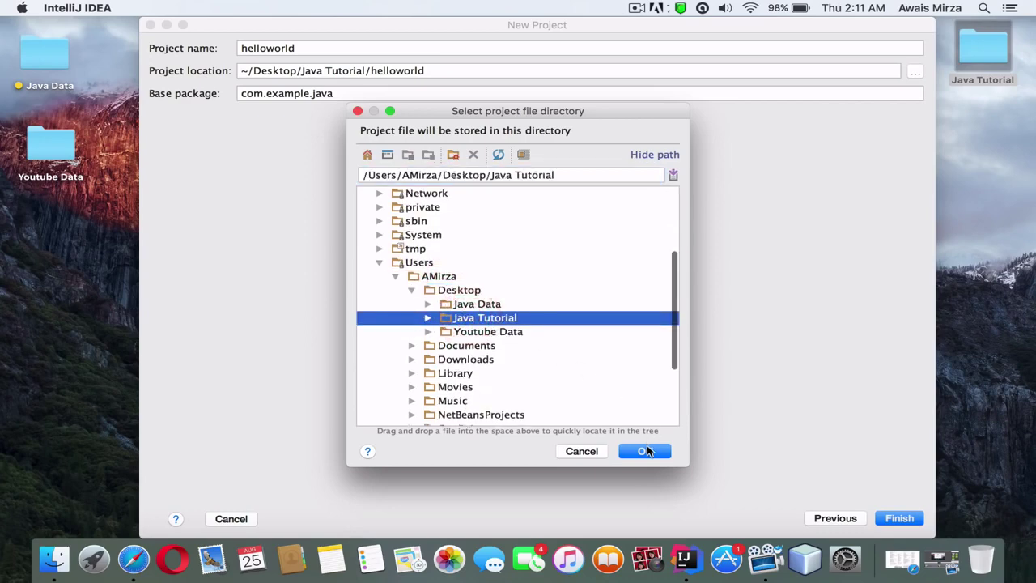
{"action": "double_click", "coordinate": [479, 319]}
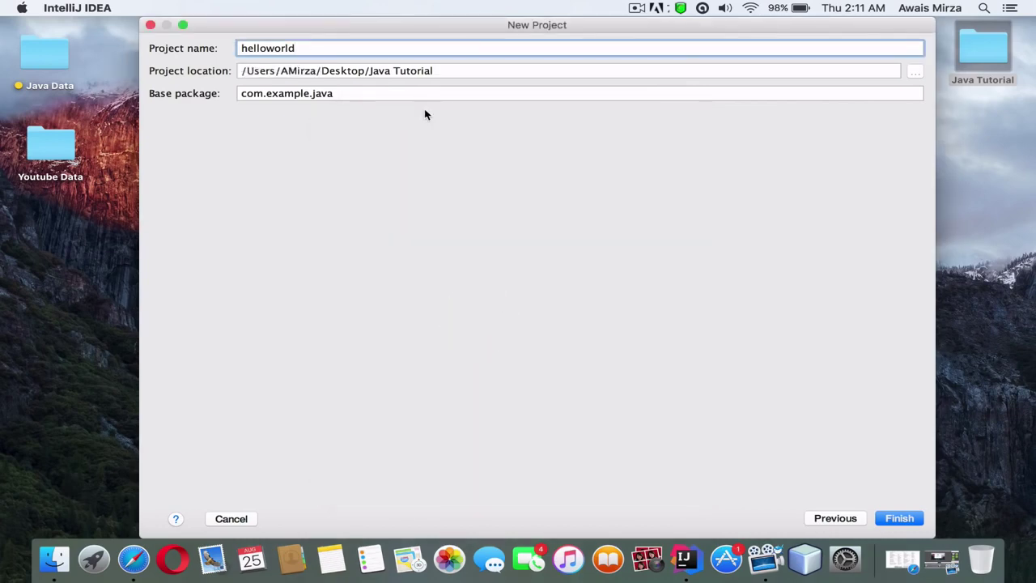
Extend the project location path with a helloworld subfolder inside Java Tutorial.
{"action": "left_click", "coordinate": [469, 72]}
{"action": "type", "text": "/"}
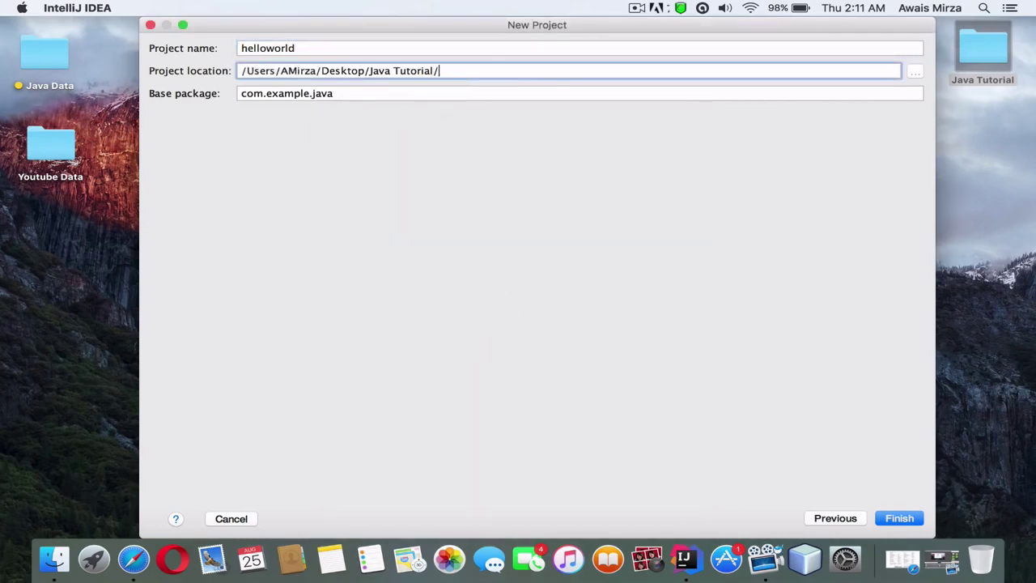
{"action": "type", "text": "hello"}
{"action": "key", "text": "BackSpace"}
{"action": "type", "text": "loworld"}
{"action": "left_click", "coordinate": [389, 131]}
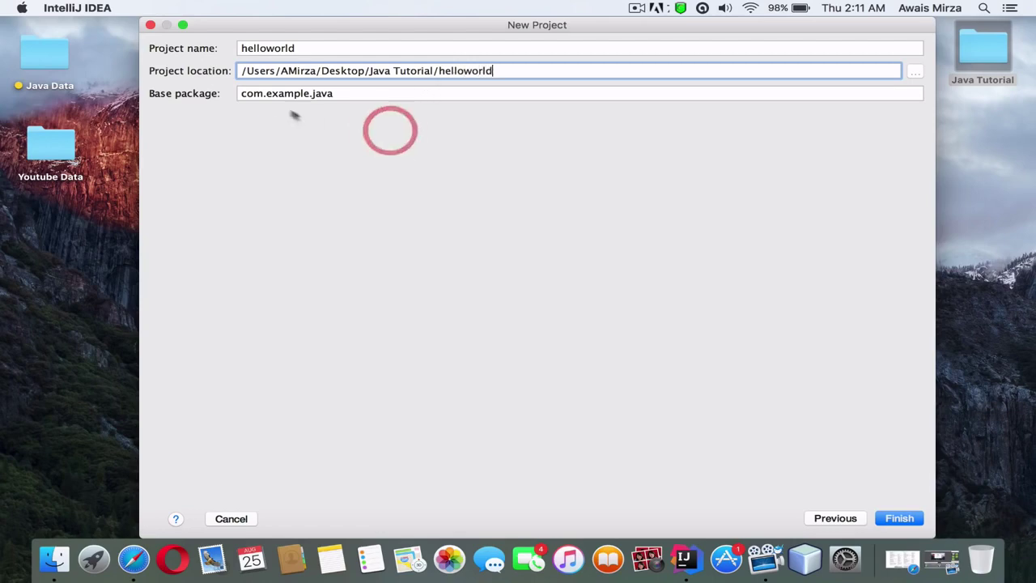
Keep com.example.java as the base package and create the project, accepting creation of its missing directory.
{"action": "left_click", "coordinate": [334, 122]}
{"action": "left_click", "coordinate": [338, 94]}
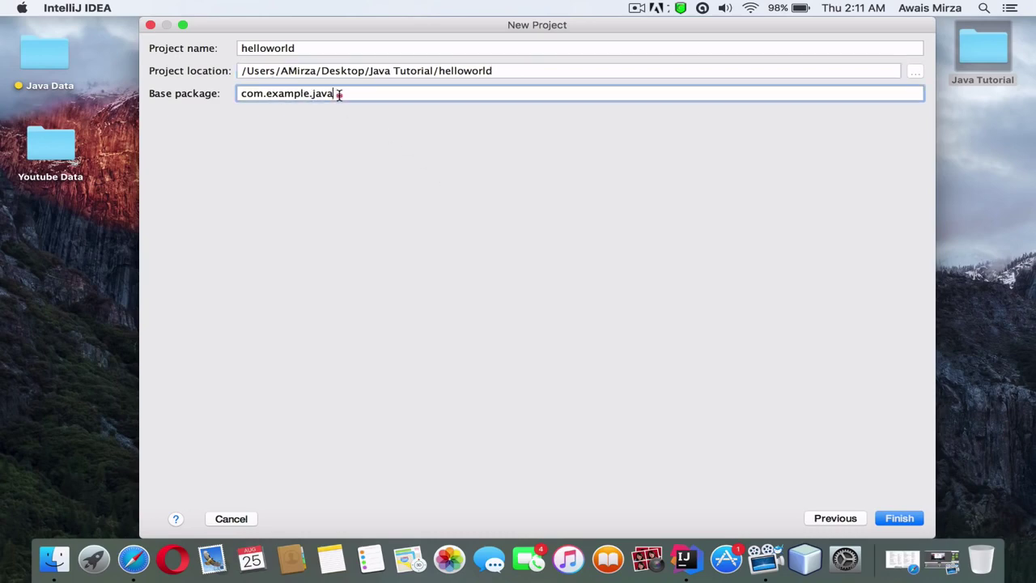
{"action": "left_click_drag", "start_coordinate": [339, 94], "coordinate": [231, 100]}
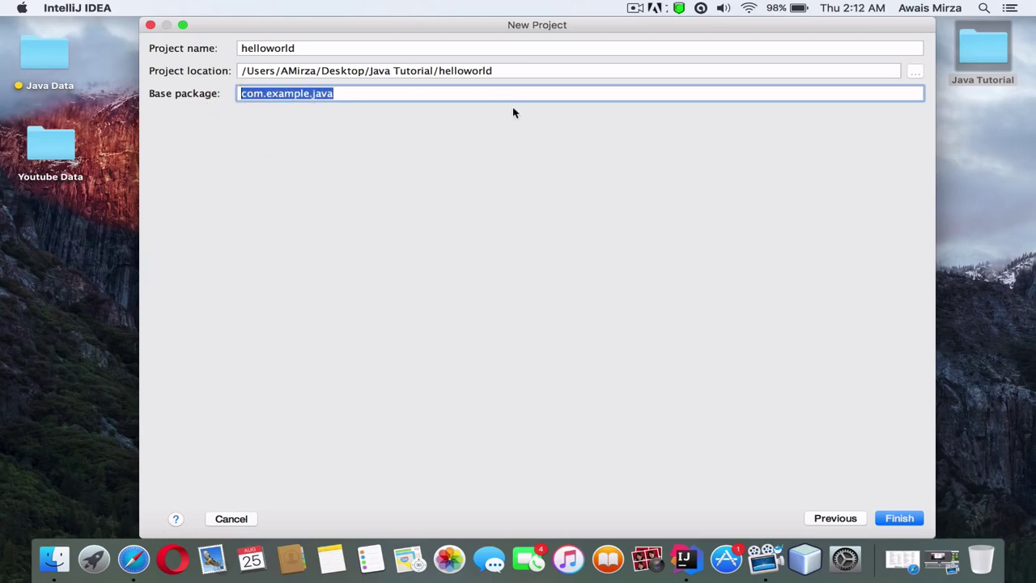
{"action": "left_click", "coordinate": [884, 518]}
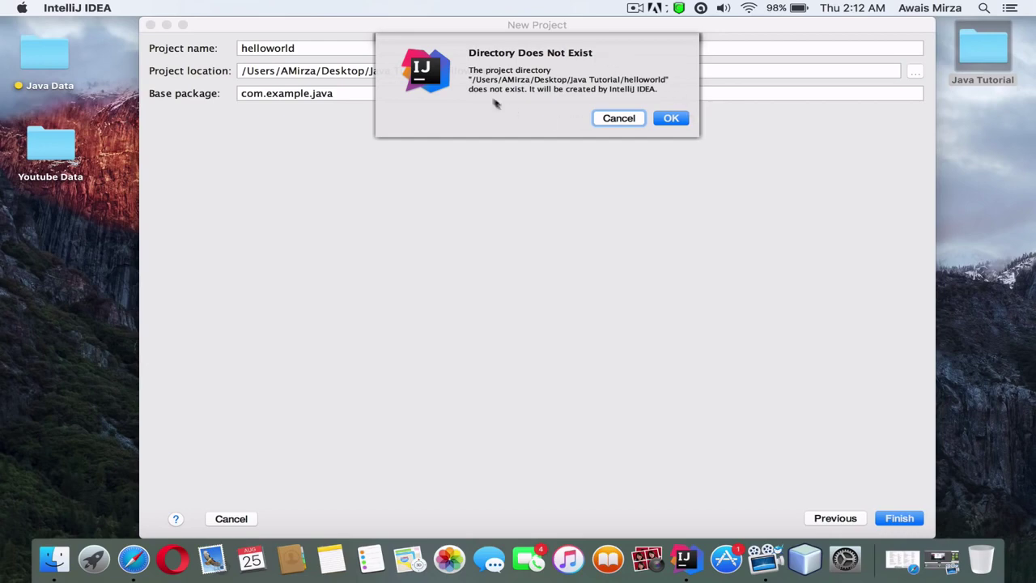
{"action": "left_click", "coordinate": [671, 119]}
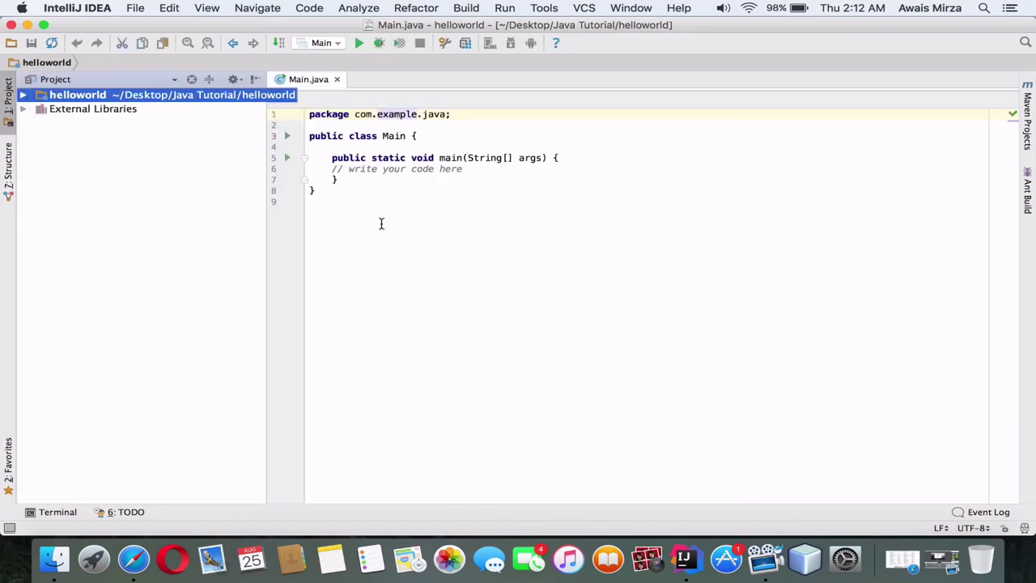
Examine the package declaration, the Main class and the main method in the generated Main.java.
{"action": "left_click", "coordinate": [154, 180]}
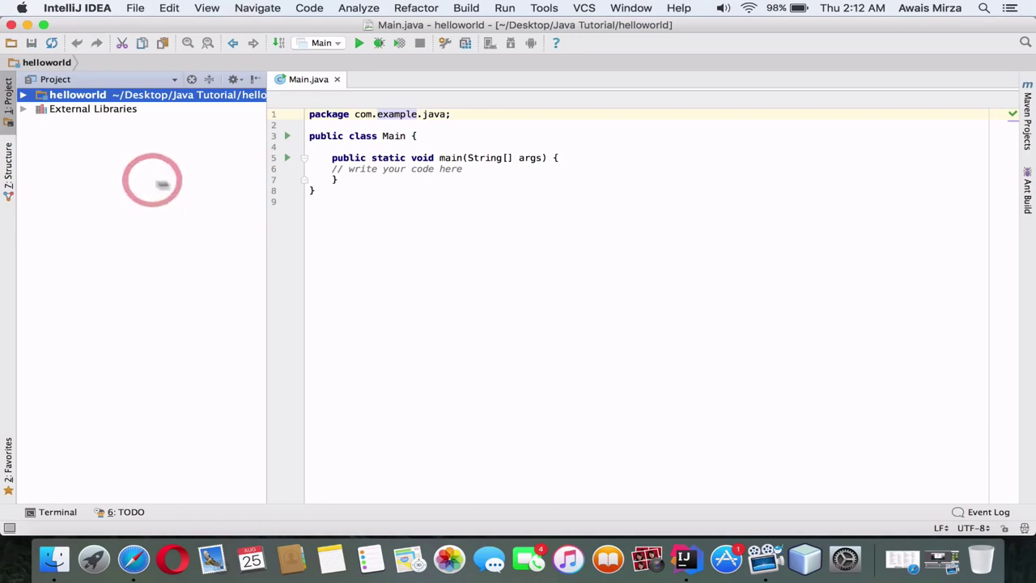
{"action": "left_click", "coordinate": [456, 279]}
{"action": "left_click", "coordinate": [451, 158]}
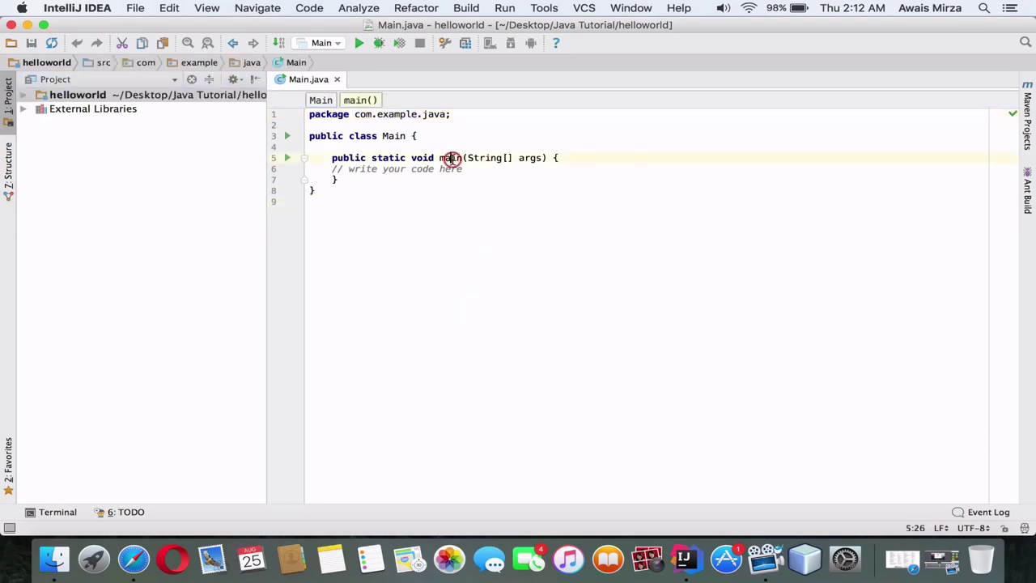
{"action": "left_click", "coordinate": [382, 136]}
{"action": "left_click", "coordinate": [380, 114]}
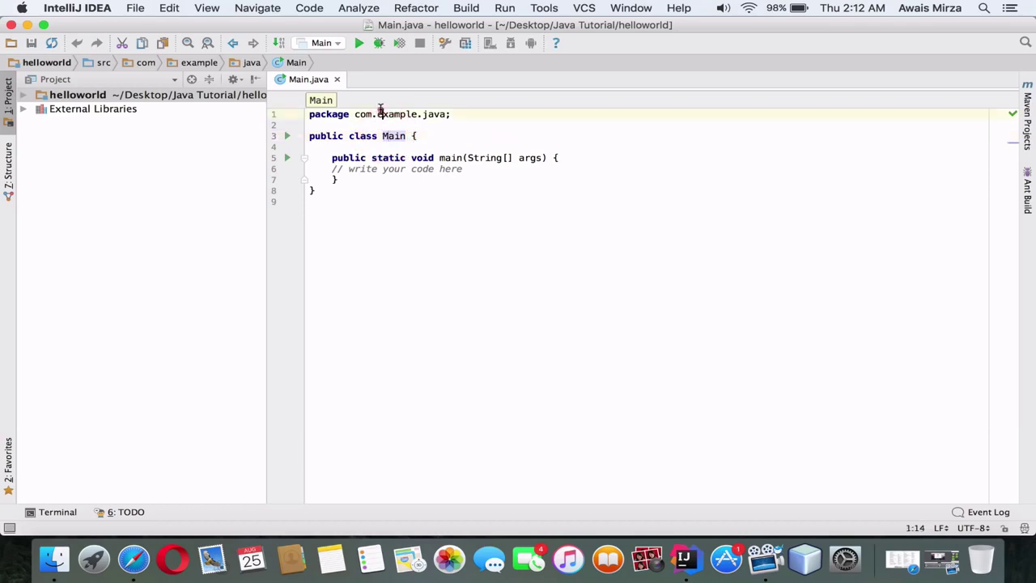
{"action": "left_click", "coordinate": [380, 113]}
{"action": "left_click", "coordinate": [393, 169]}
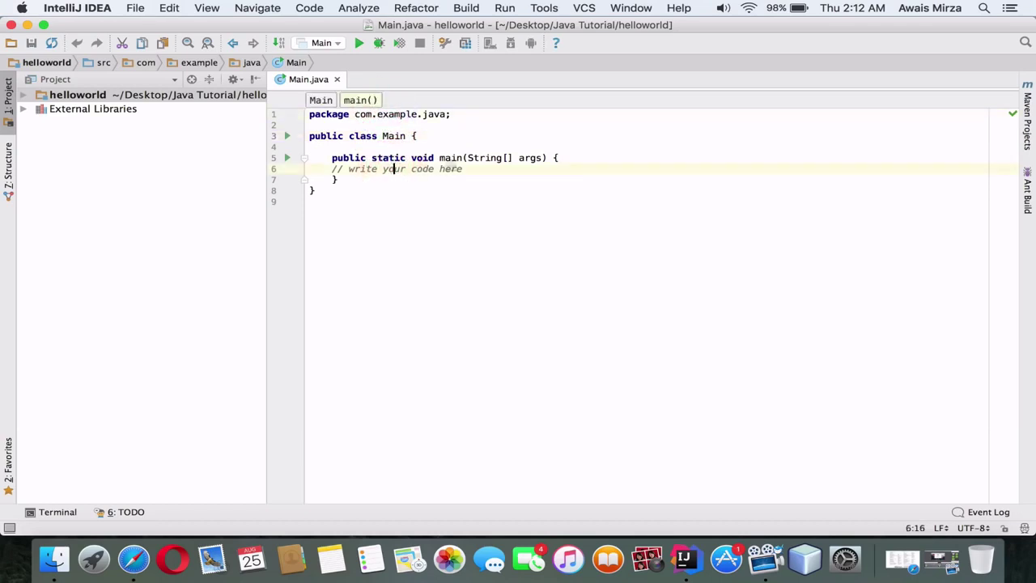
{"action": "left_click", "coordinate": [400, 211]}
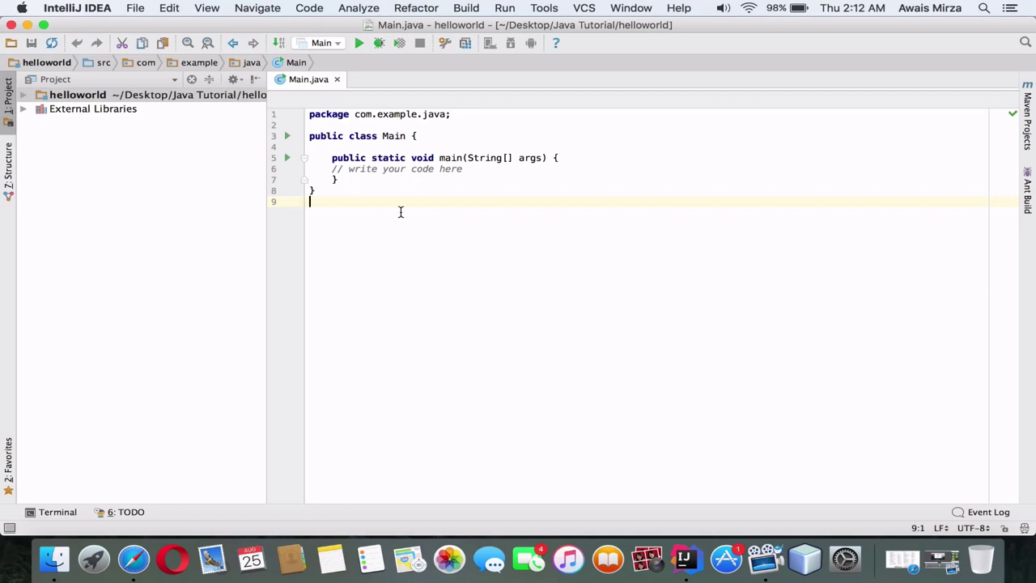
{"action": "left_click", "coordinate": [160, 172]}
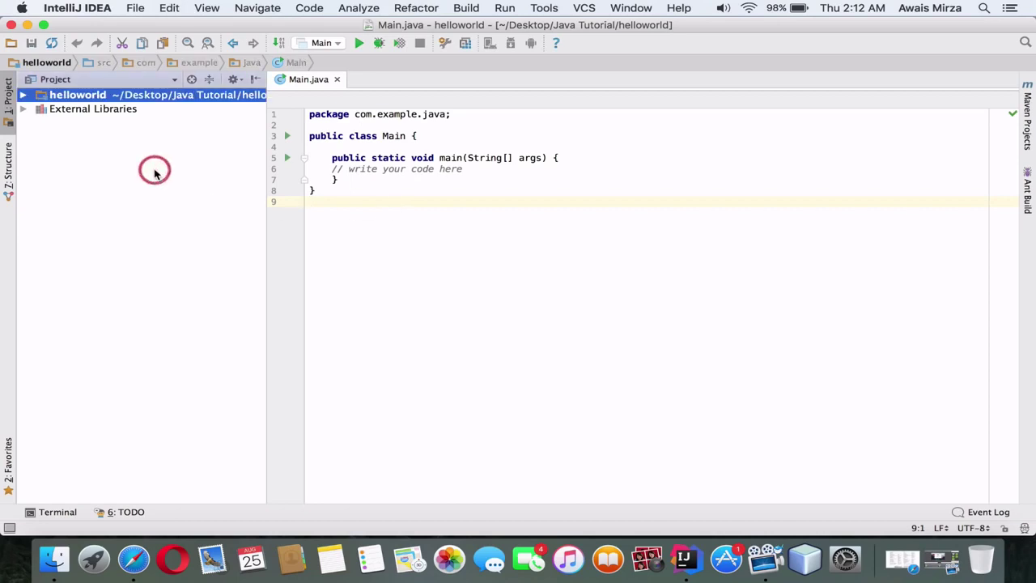
{"action": "left_click", "coordinate": [389, 199]}
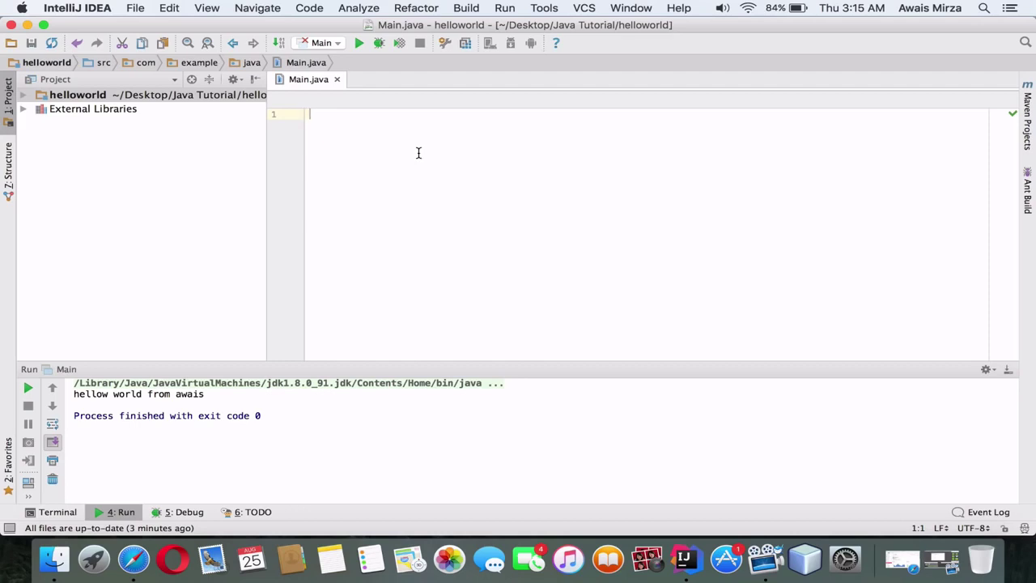
Write the package declaration com.example.java, ended with a semicolon, in the empty Main.java.
{"action": "type", "text": "package "}
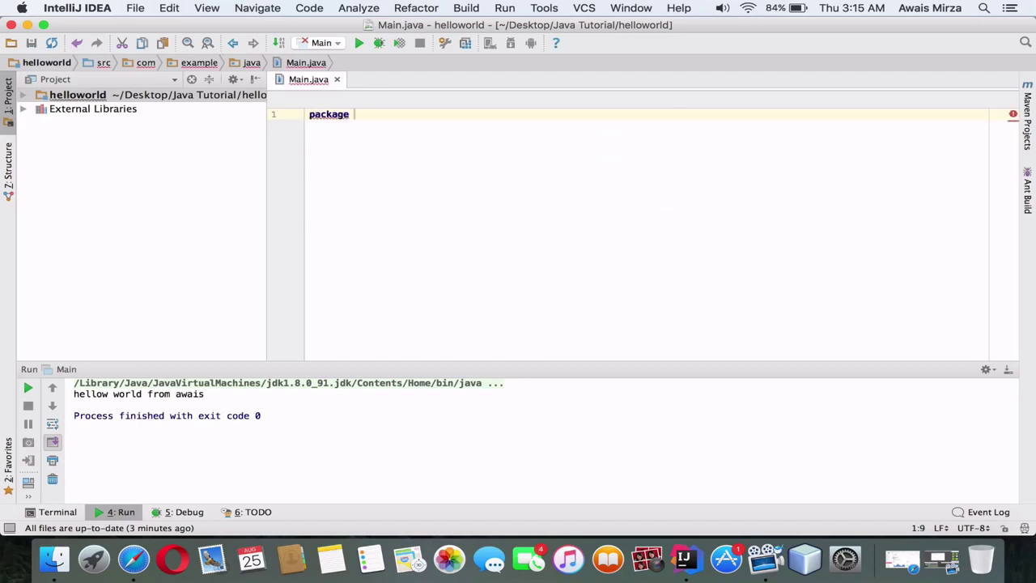
{"action": "type", "text": "com.e"}
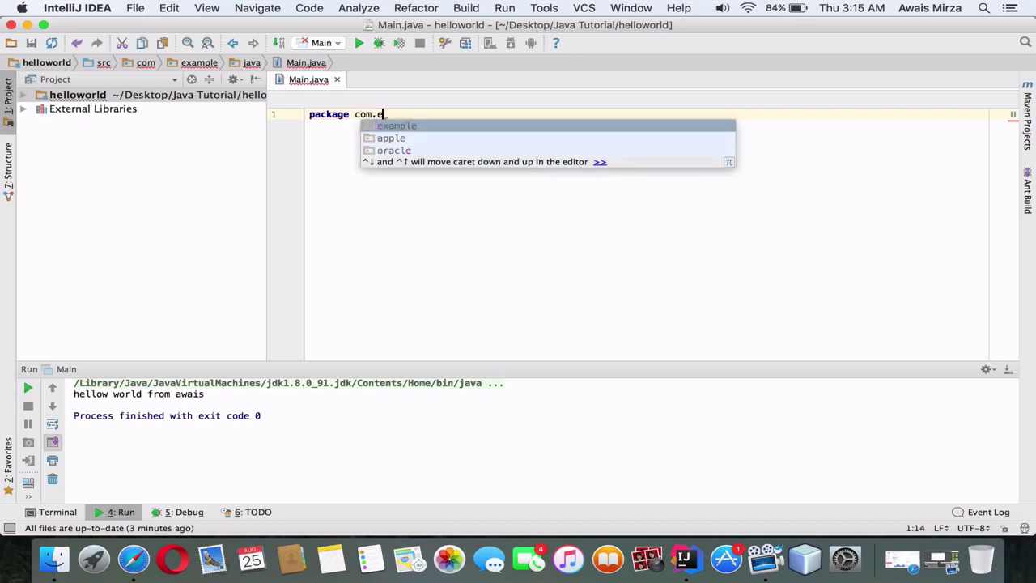
{"action": "key", "text": "Return"}
{"action": "type", "text": ".java"}
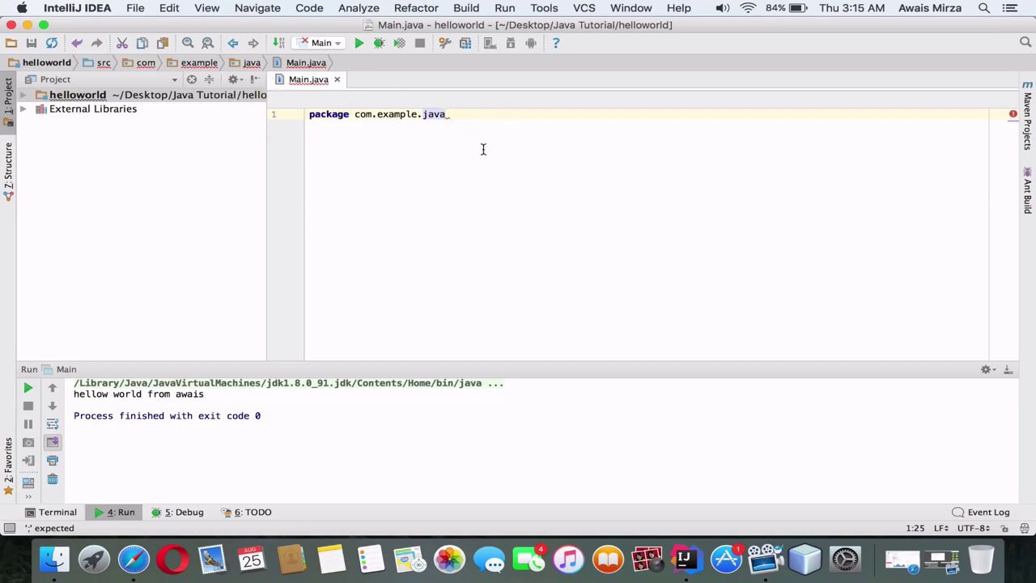
{"action": "type", "text": ";"}
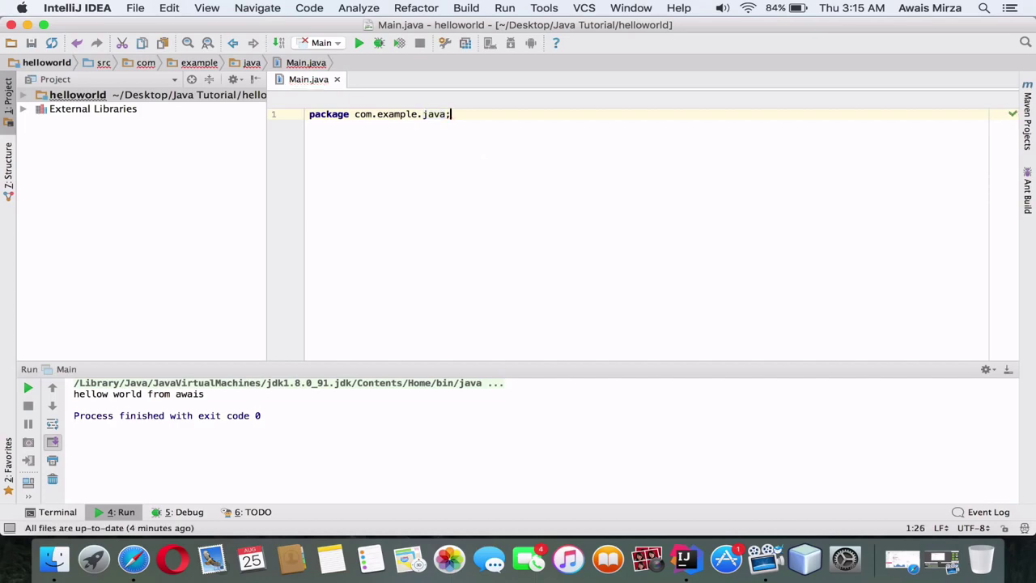
Inspect the package folders in Finder from Java Tutorial/helloworld through src/com/example/java, and close the folder window.
{"action": "left_click", "coordinate": [27, 25]}
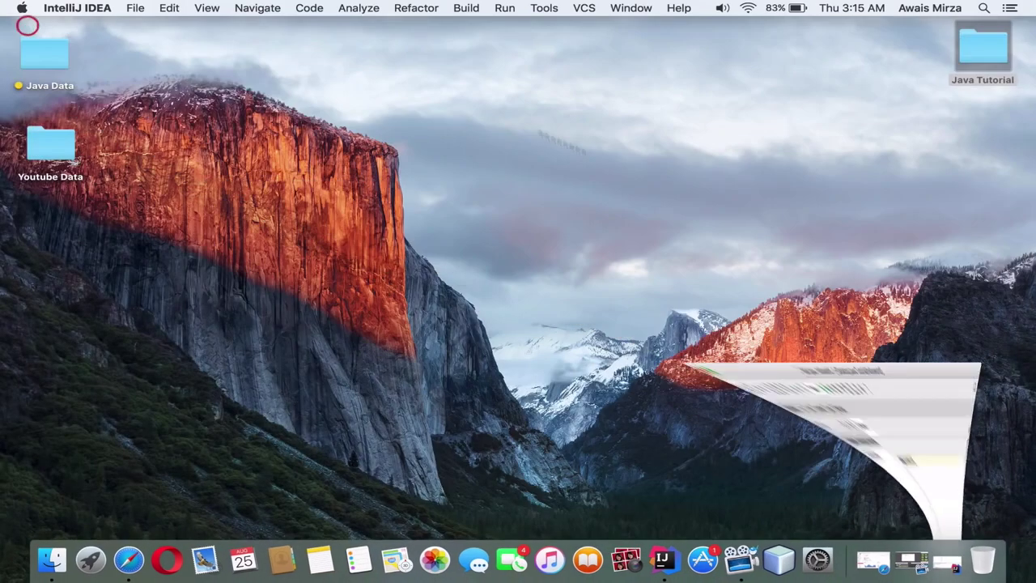
{"action": "double_click", "coordinate": [980, 61]}
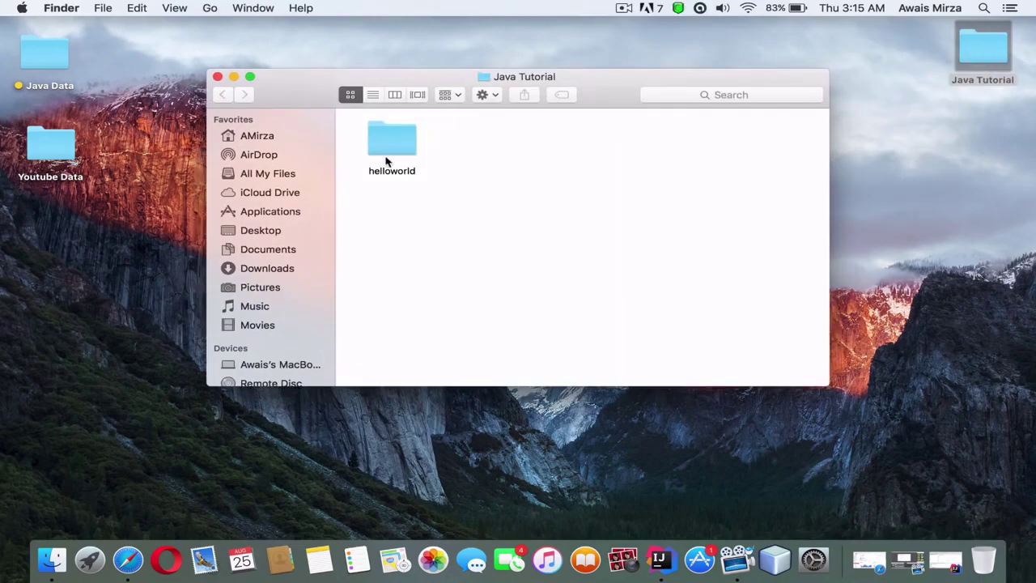
{"action": "double_click", "coordinate": [395, 143]}
{"action": "left_click", "coordinate": [515, 147]}
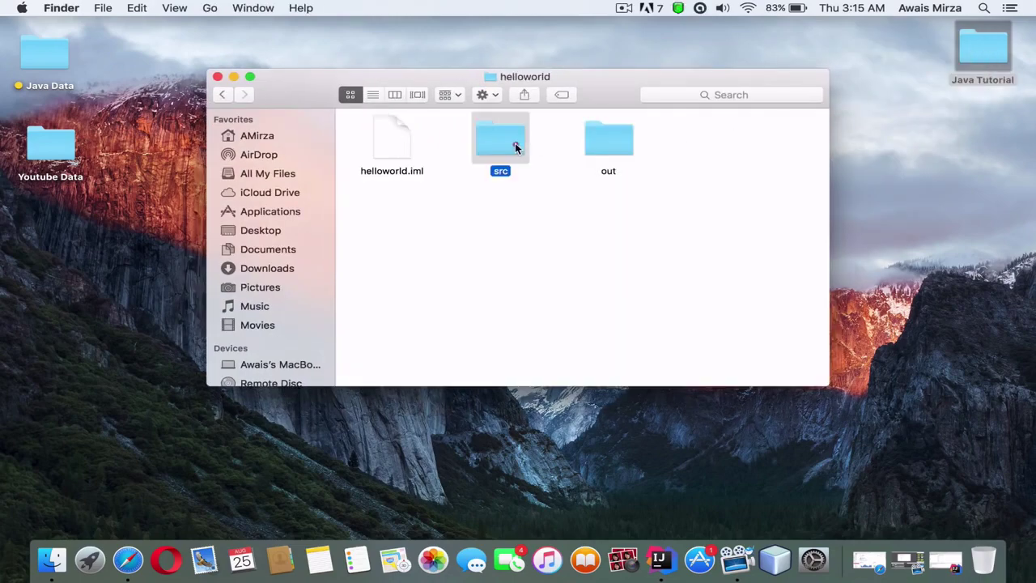
{"action": "double_click", "coordinate": [516, 147]}
{"action": "double_click", "coordinate": [385, 155]}
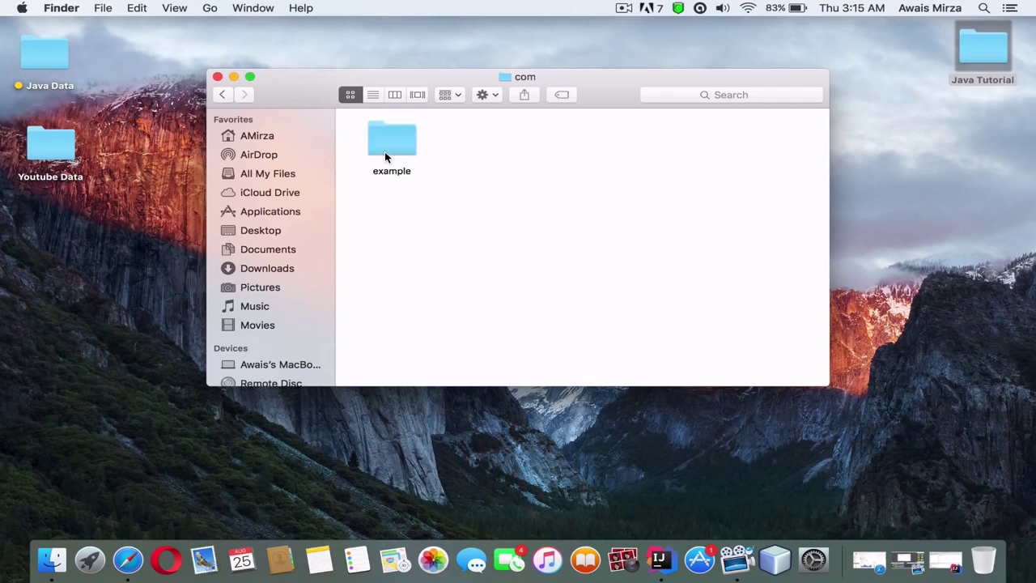
{"action": "double_click", "coordinate": [388, 150]}
{"action": "double_click", "coordinate": [398, 151]}
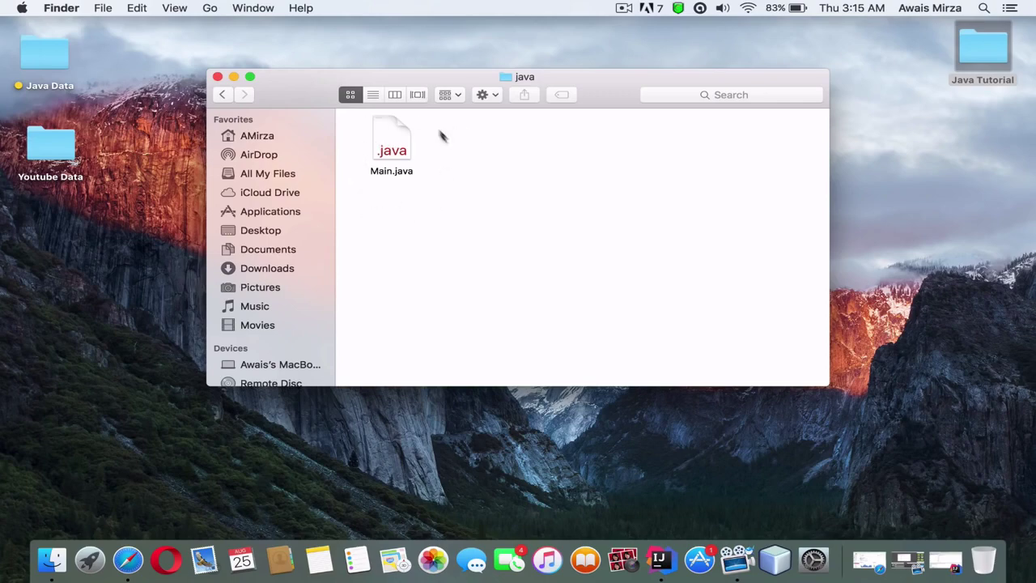
{"action": "left_click", "coordinate": [214, 77]}
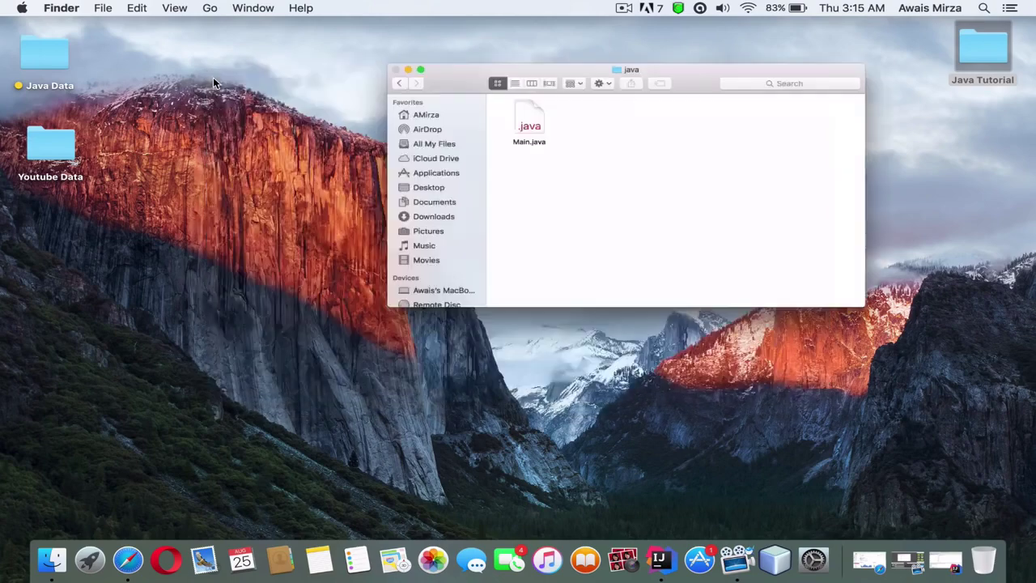
Return to IntelliJ IDEA and declare a public class Main with its braces below the package statement.
{"action": "left_click", "coordinate": [661, 558]}
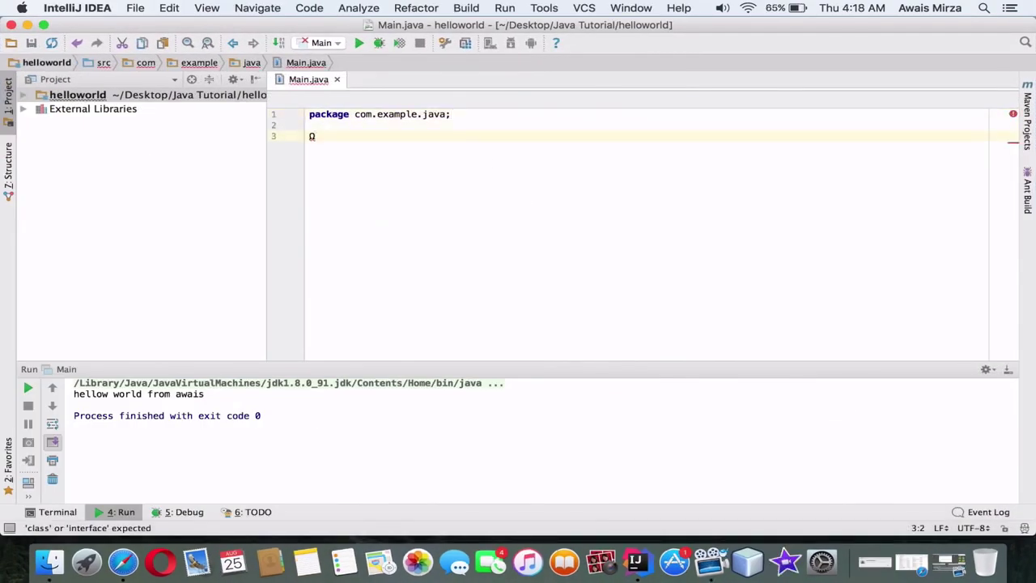
{"action": "key", "text": "BackSpace"}
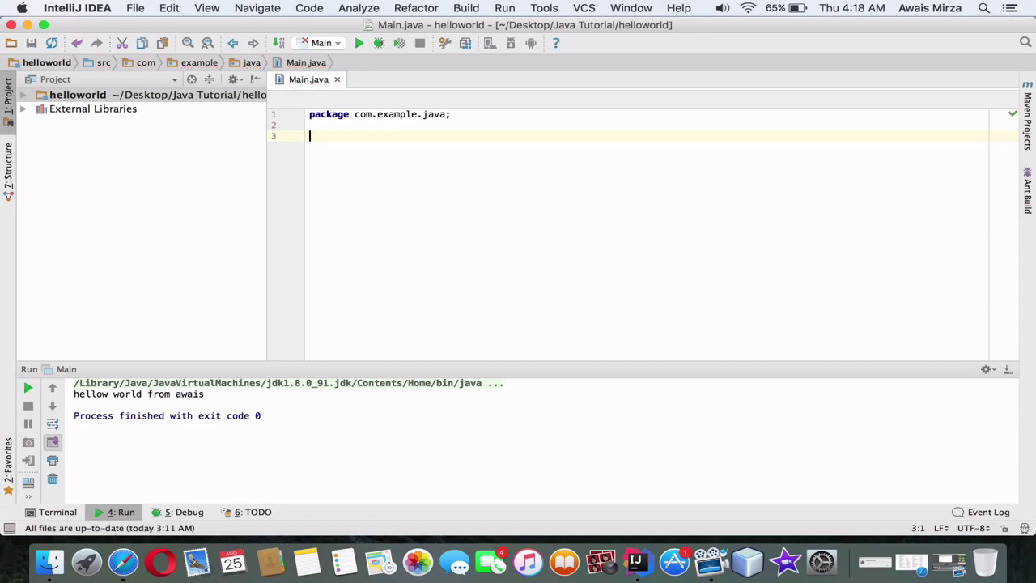
{"action": "type", "text": "public"}
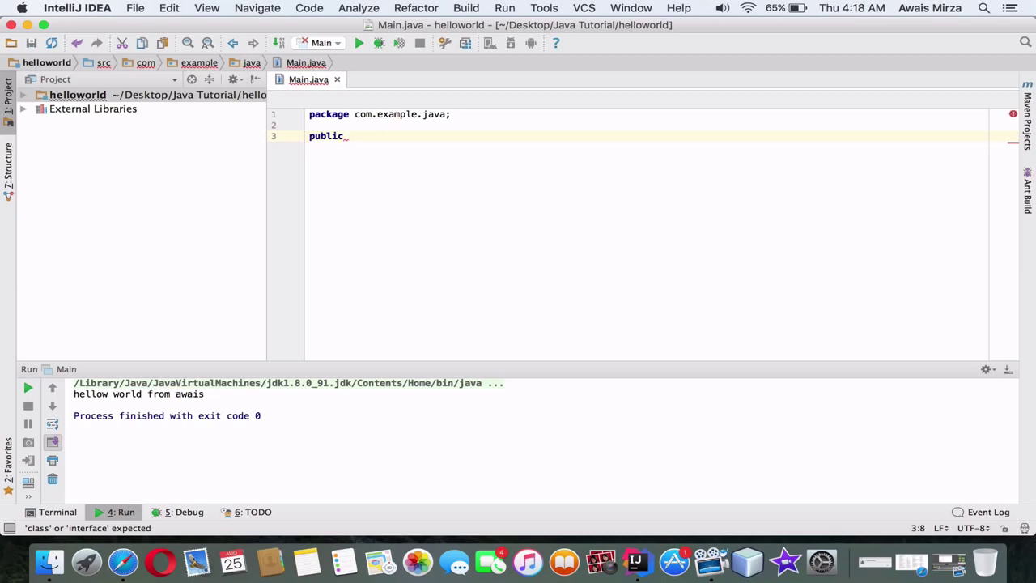
{"action": "type", "text": " class"}
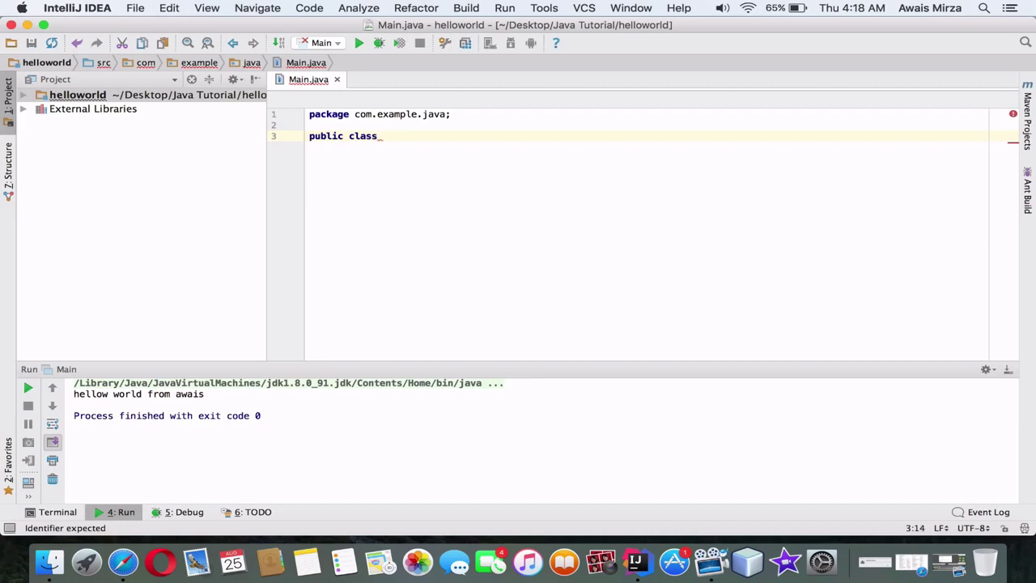
{"action": "type", "text": " Main"}
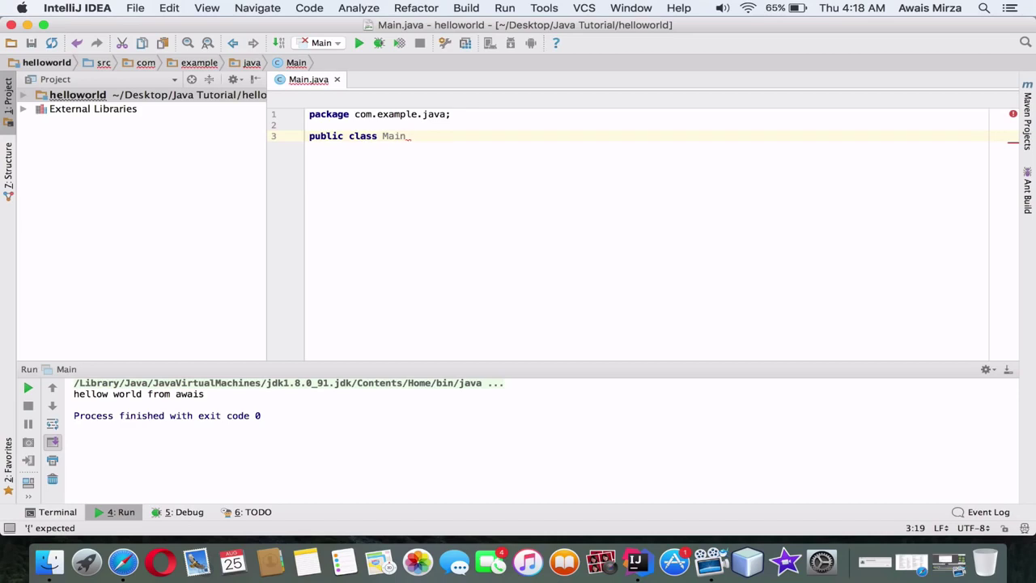
{"action": "type", "text": "{"}
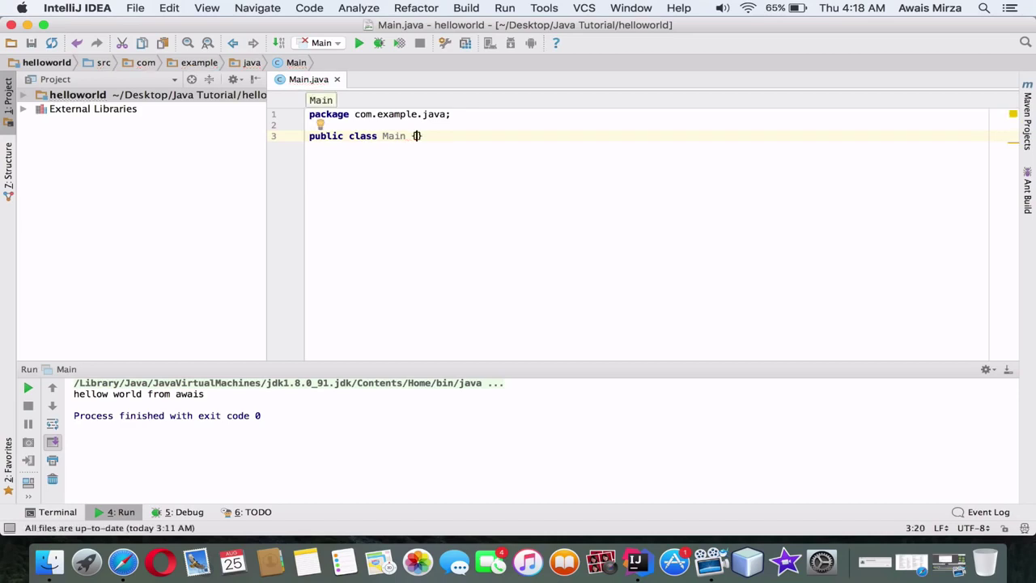
Start the method declaration public static void main inside the Main class body, leaving a blank line below the opening brace.
{"action": "key", "text": "Return"}
{"action": "type", "text": ";"}
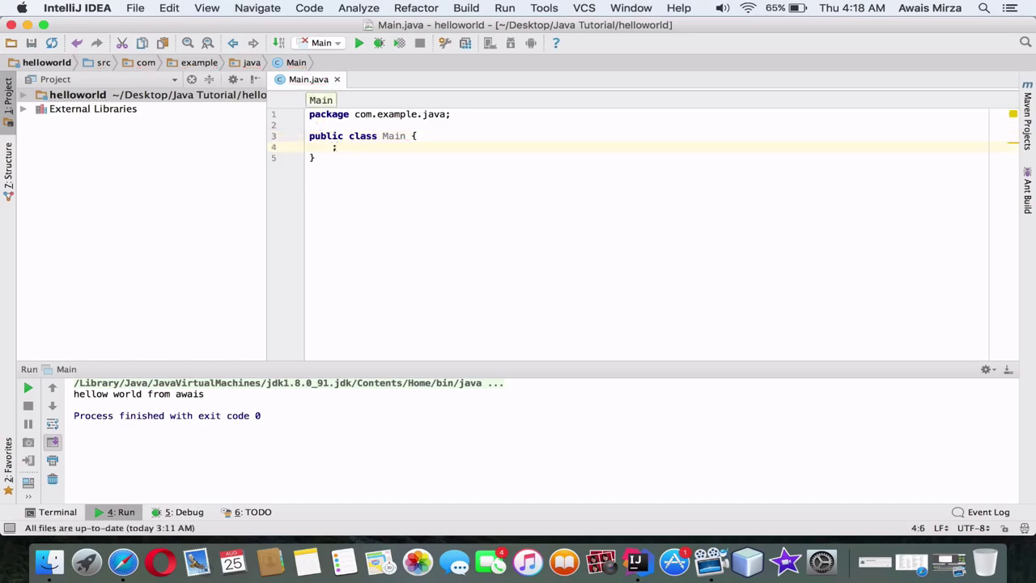
{"action": "key", "text": "BackSpace"}
{"action": "key", "text": "Return"}
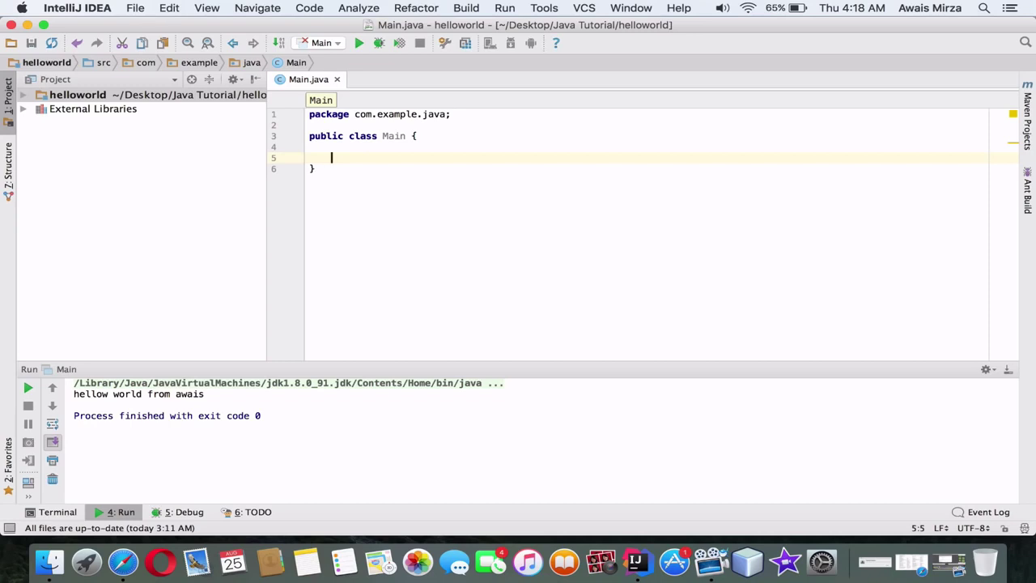
{"action": "type", "text": "pub"}
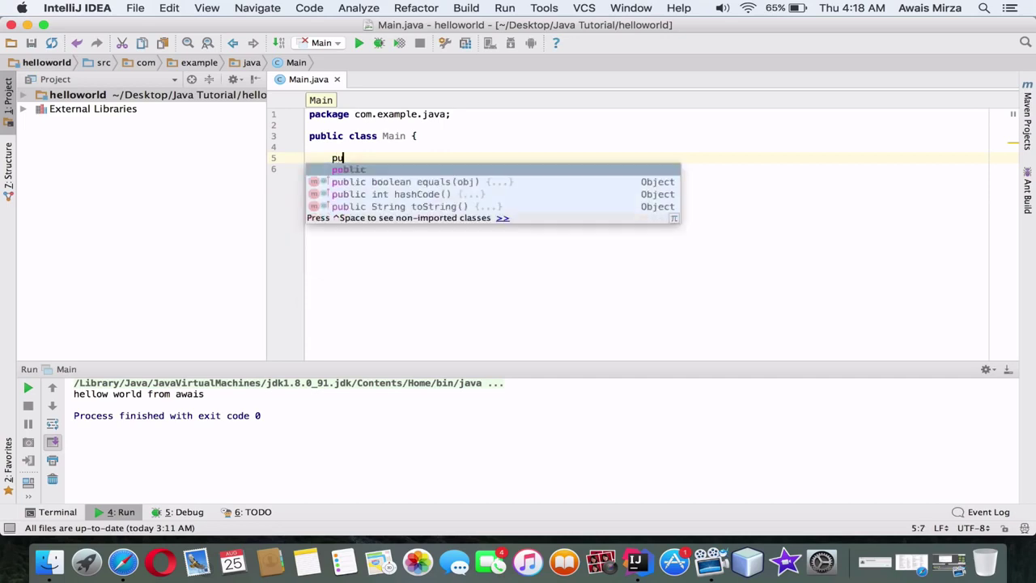
{"action": "type", "text": "c "}
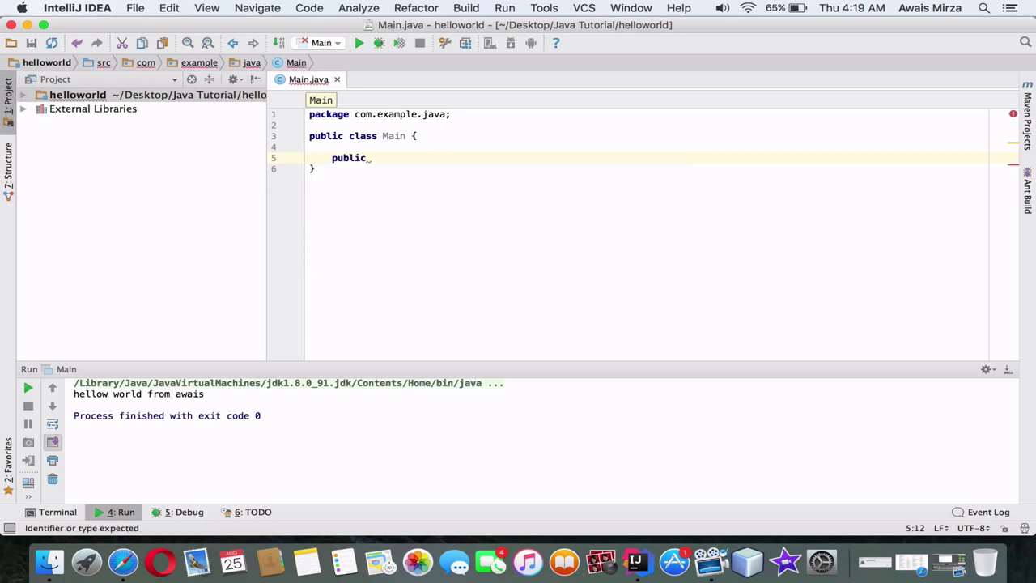
{"action": "type", "text": "static"}
{"action": "type", "text": "void"}
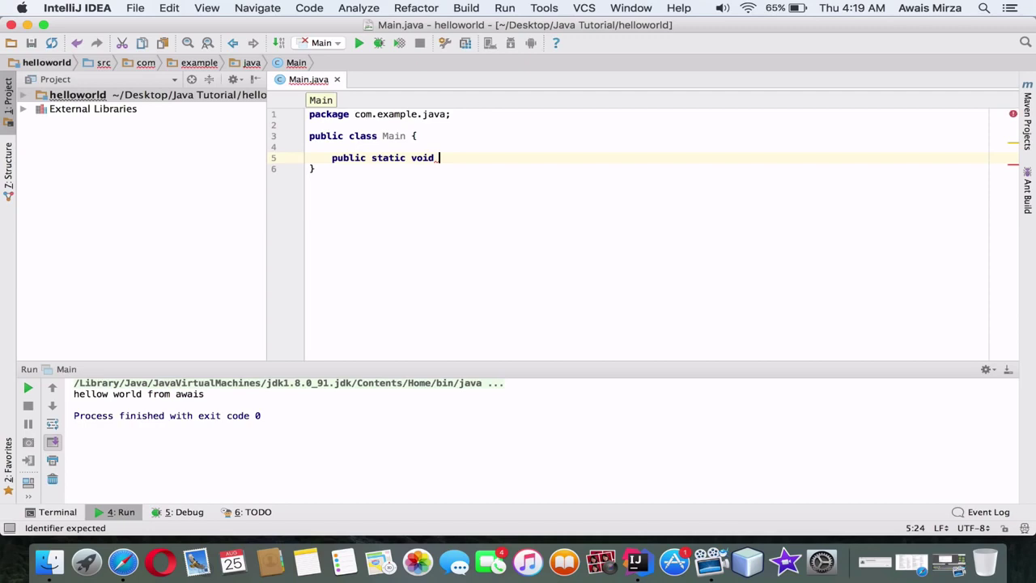
{"action": "type", "text": " main"}
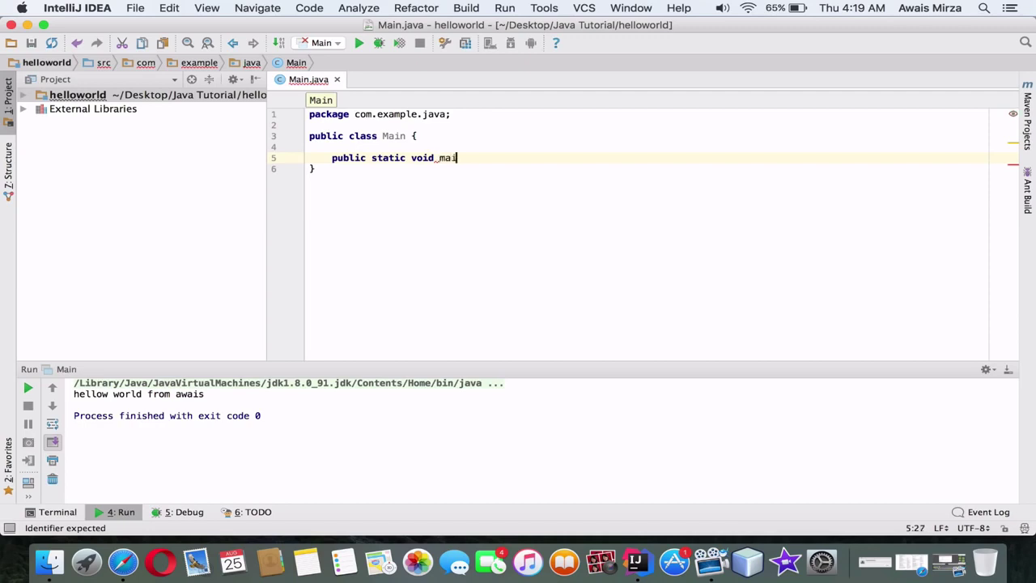